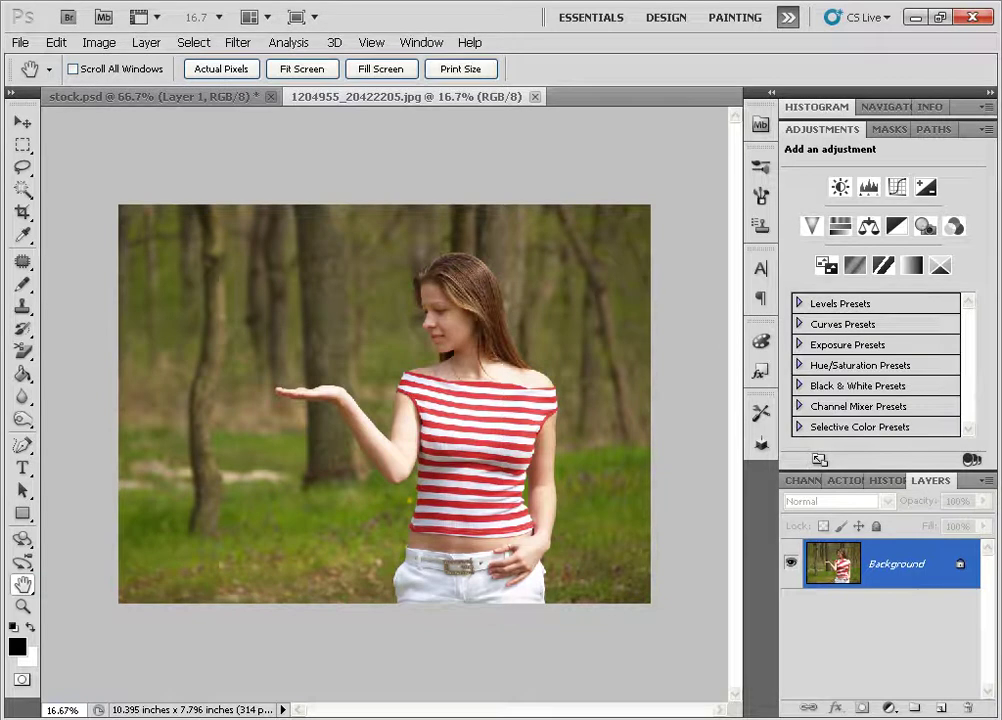
Duplicate the Background photo layer as Layer 1 with Ctrl+J.
key(ctrl+j)
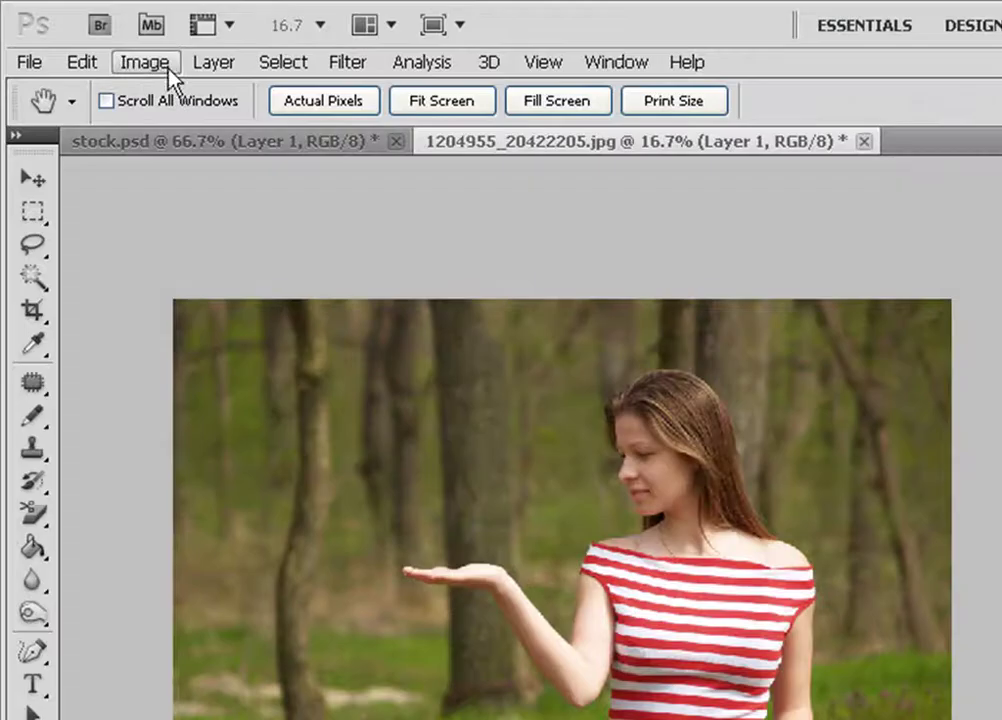
Enlarge the canvas by a relative 20 percent width and height, anchored at the centre.
click(51, 45)
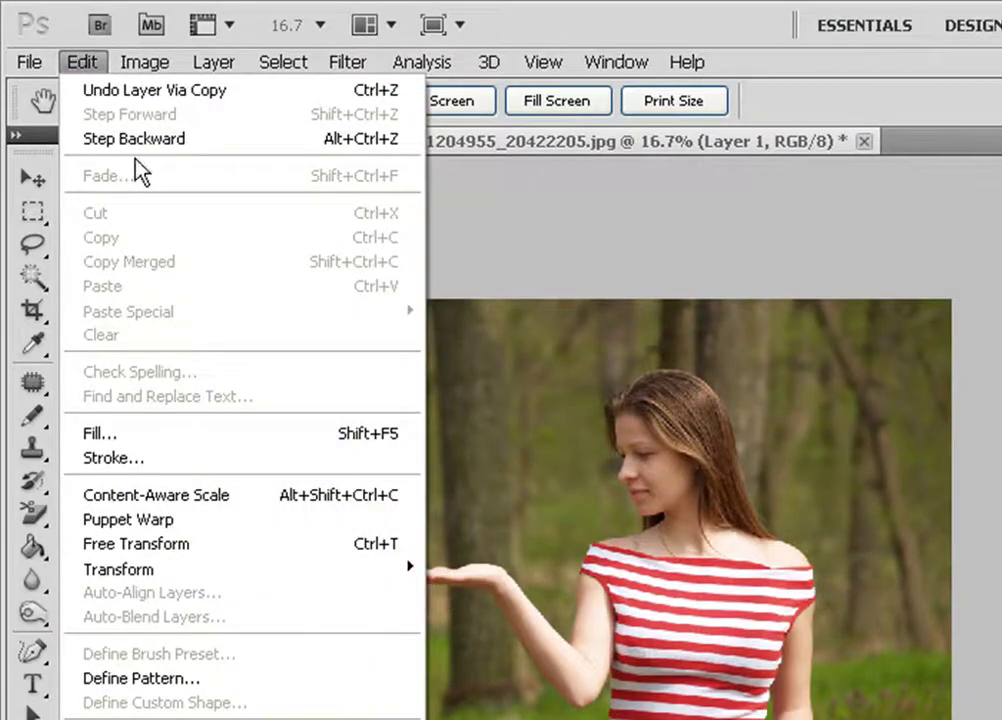
click(5, 5)
click(145, 63)
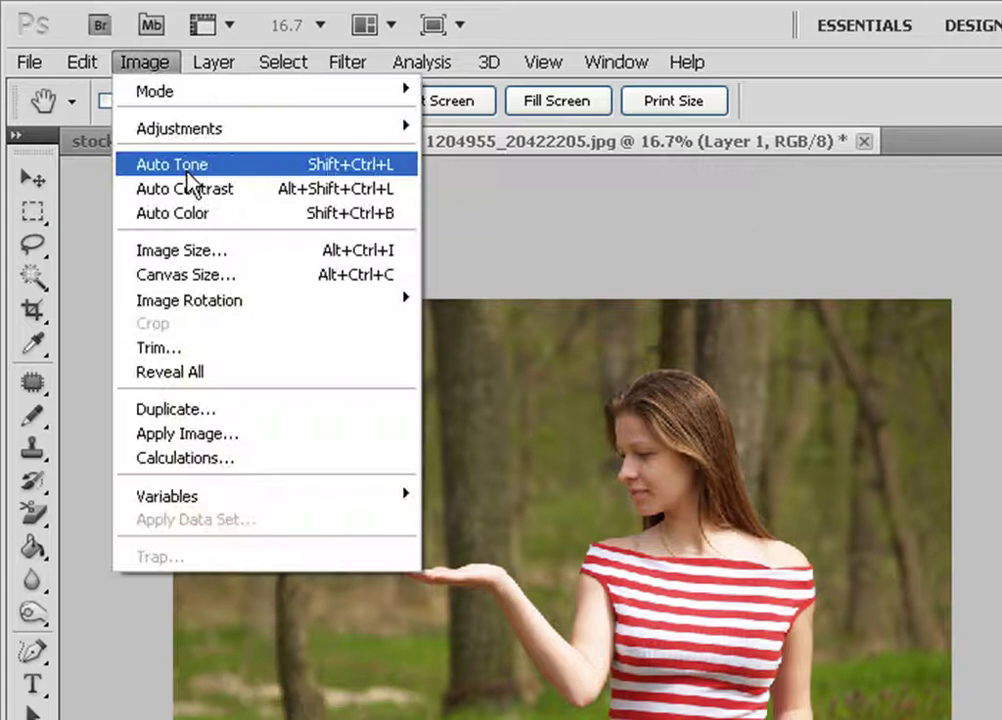
click(224, 282)
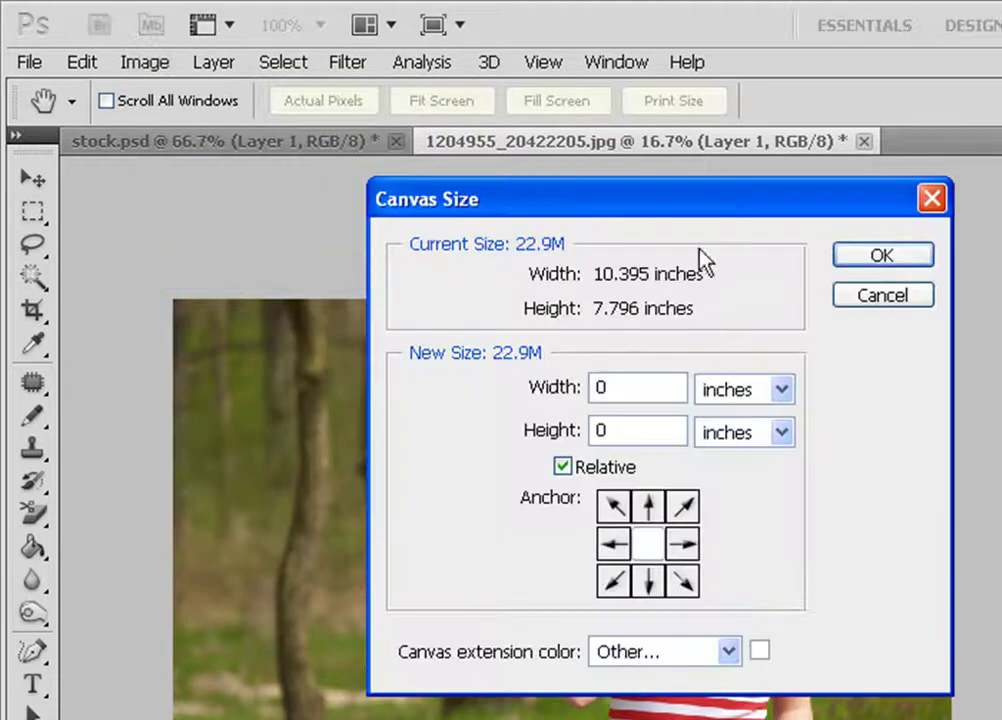
click(781, 390)
click(740, 418)
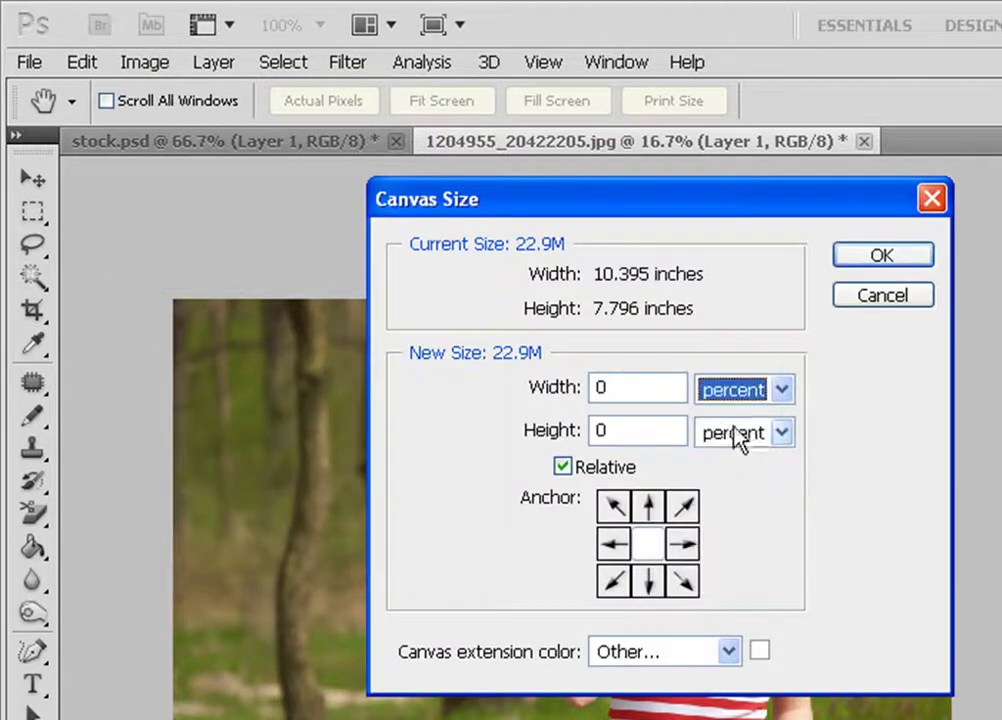
click(648, 546)
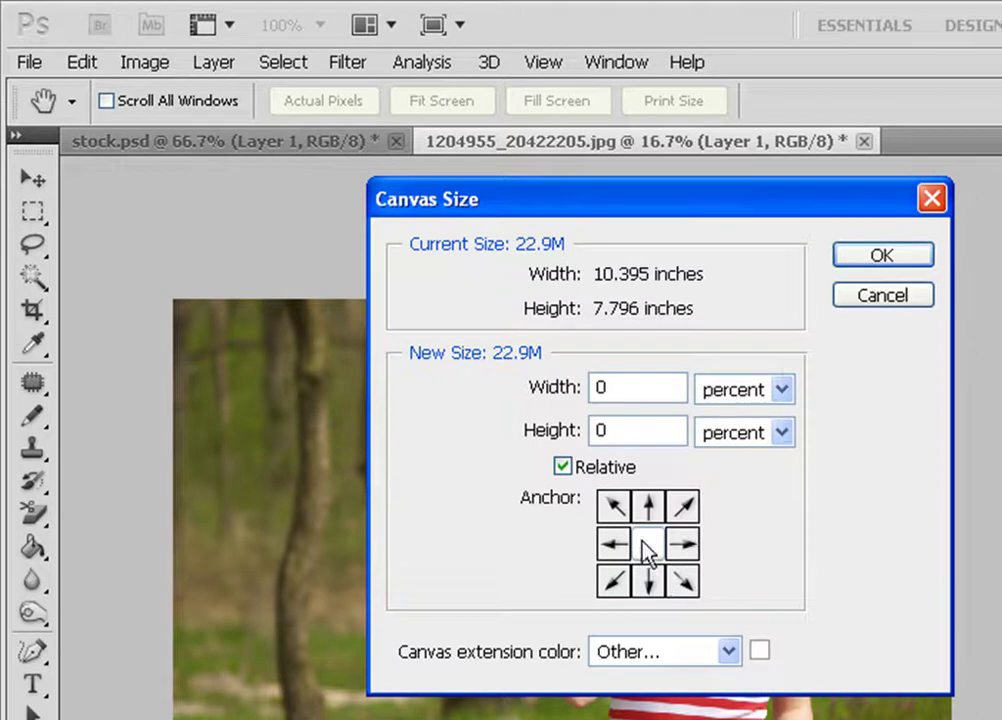
double_click(621, 387)
text(20)
key(Tab)
text(20)
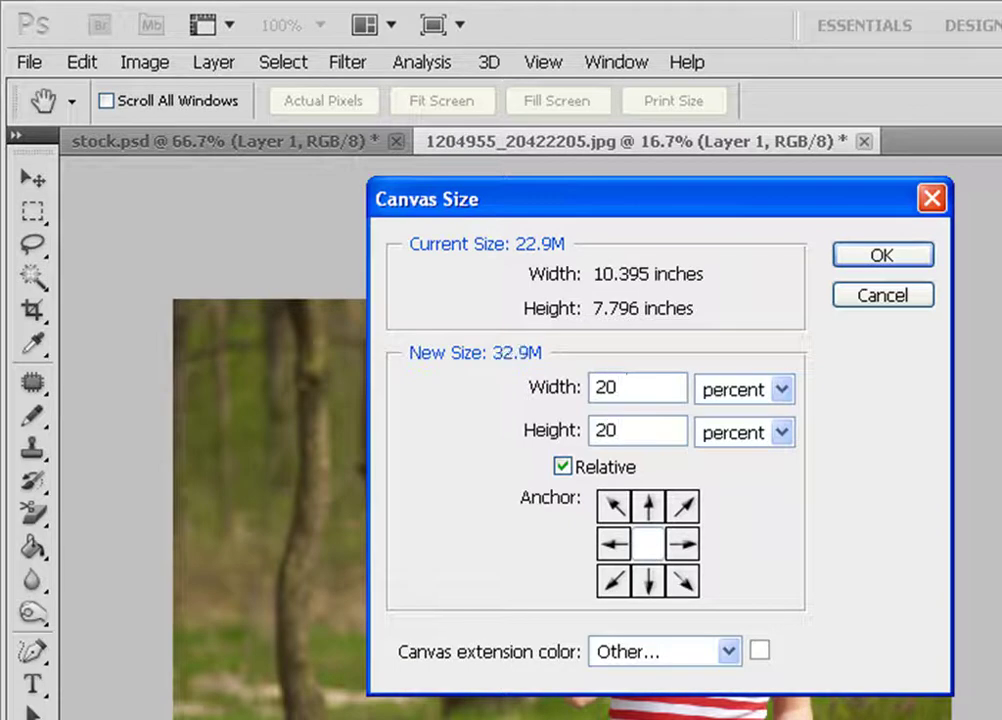
click(888, 258)
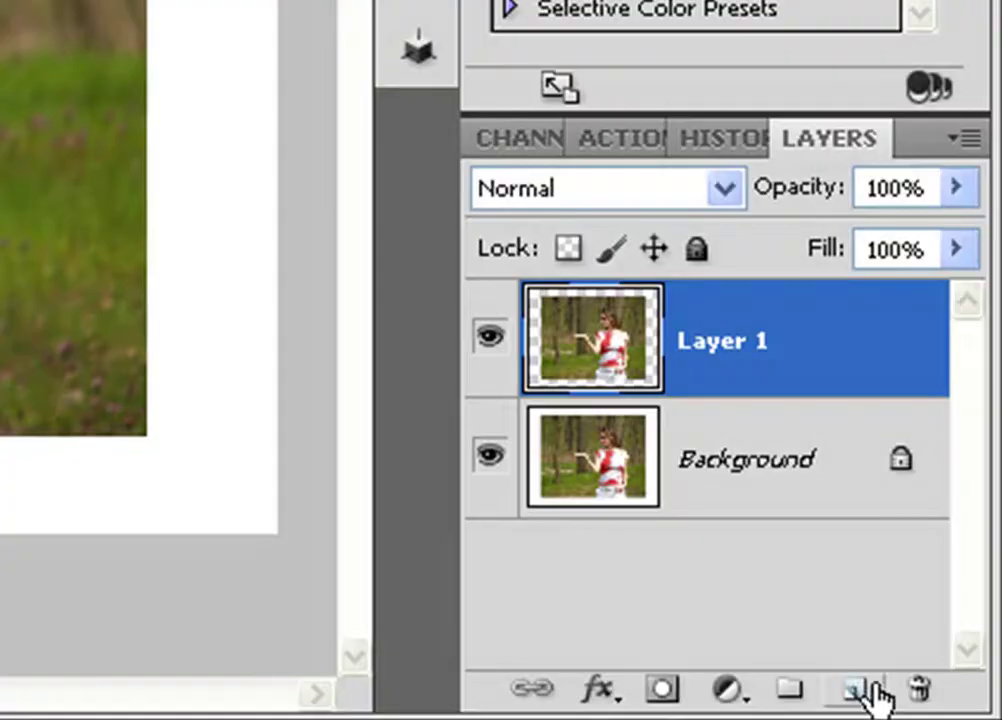
Add a new Layer 2 above Layer 1 and fill it with black foreground colour.
click(856, 689)
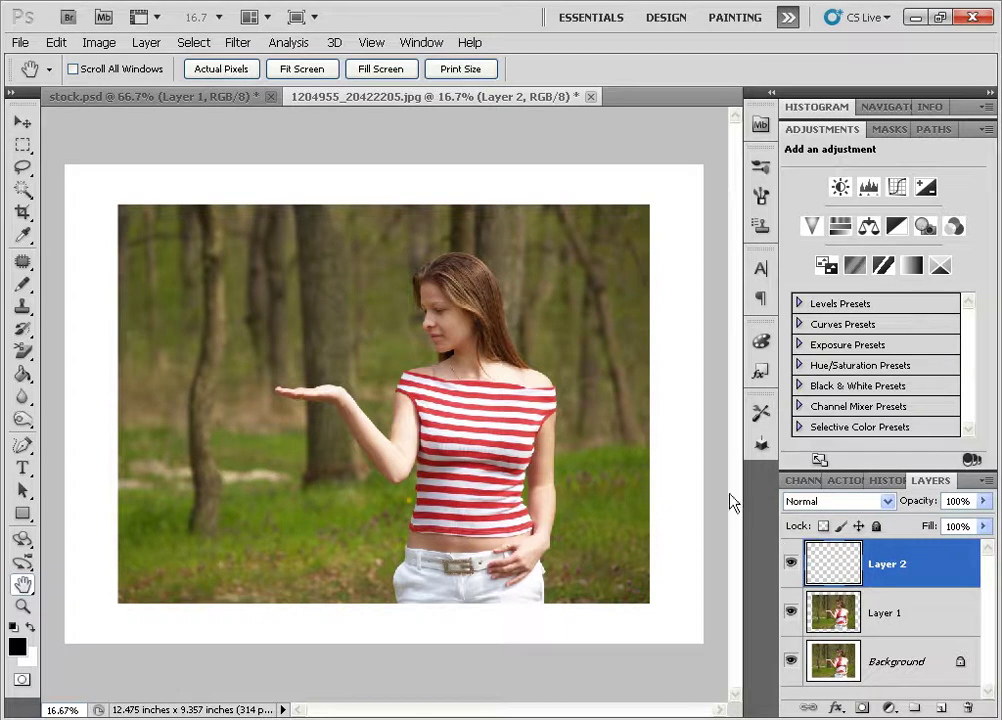
key(alt+BackSpace)
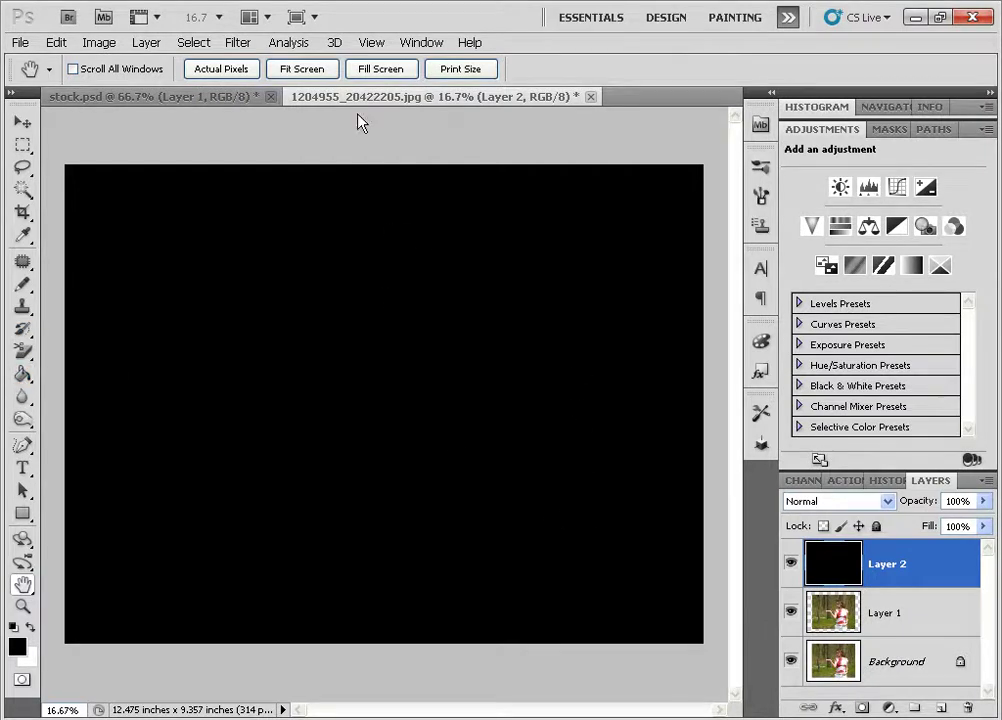
Apply monochromatic Gaussian Add Noise at 296.50% to the black Layer 2.
click(239, 43)
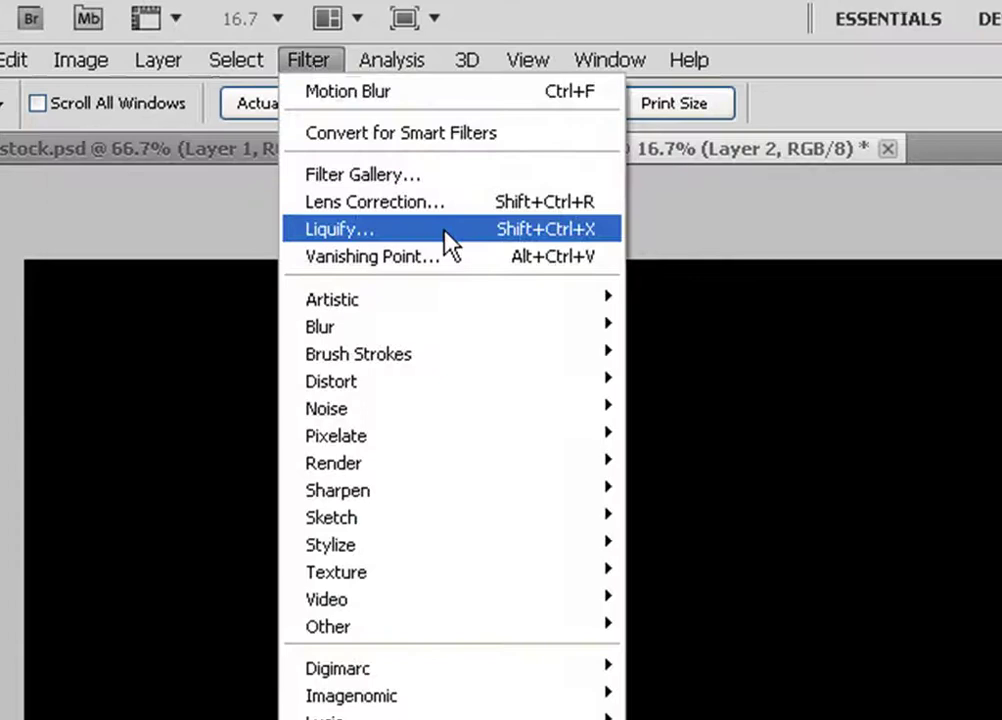
mouse_move(410, 410)
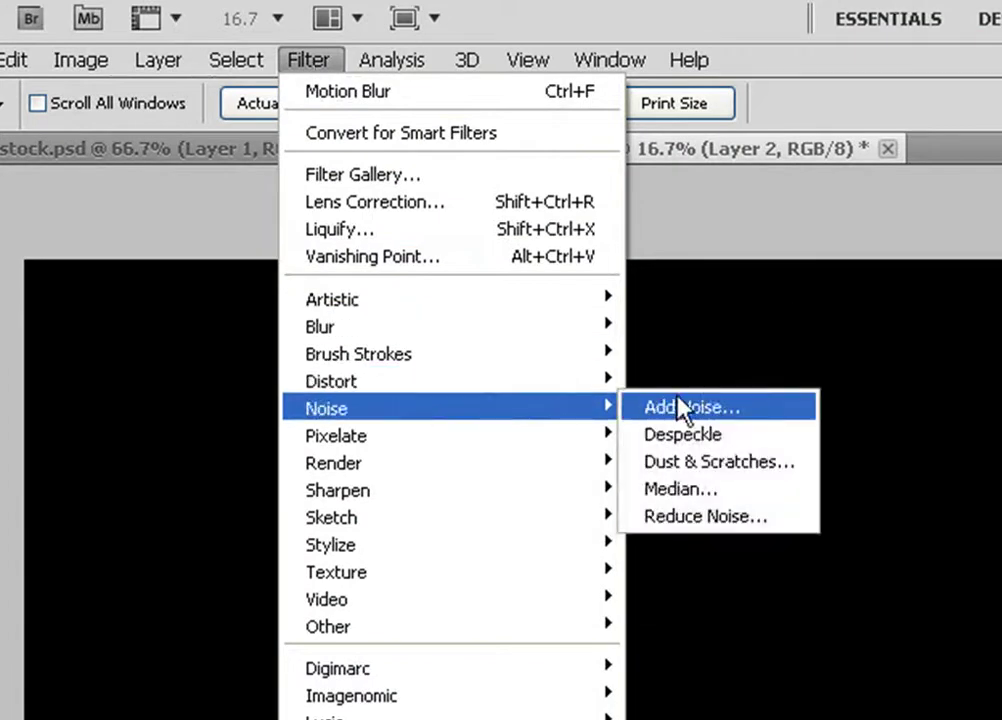
click(705, 409)
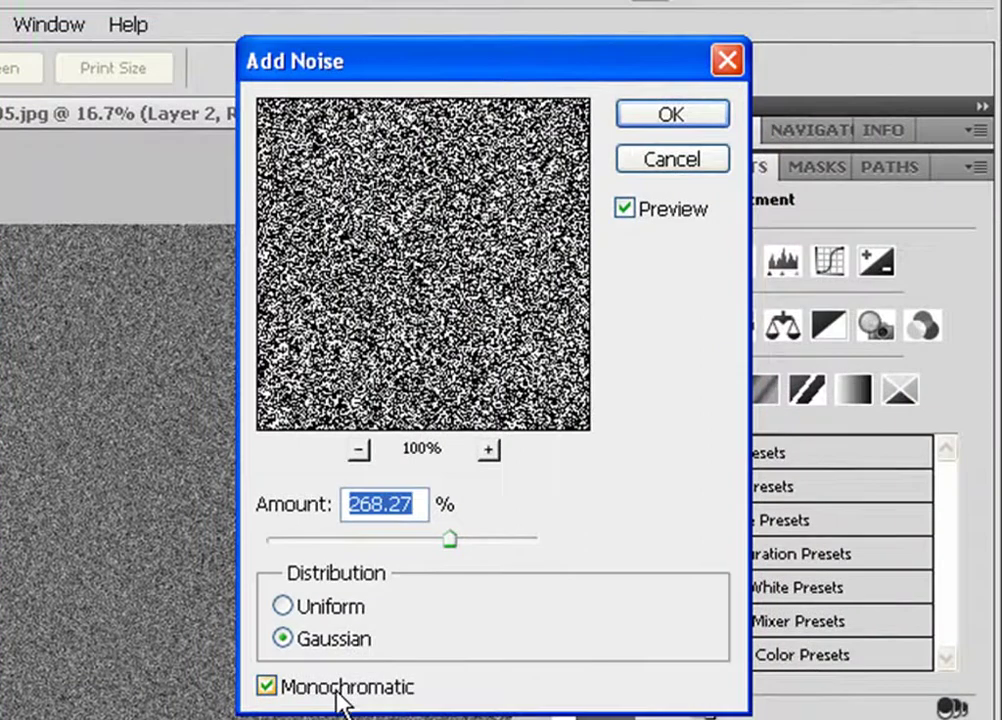
click(268, 692)
click(266, 690)
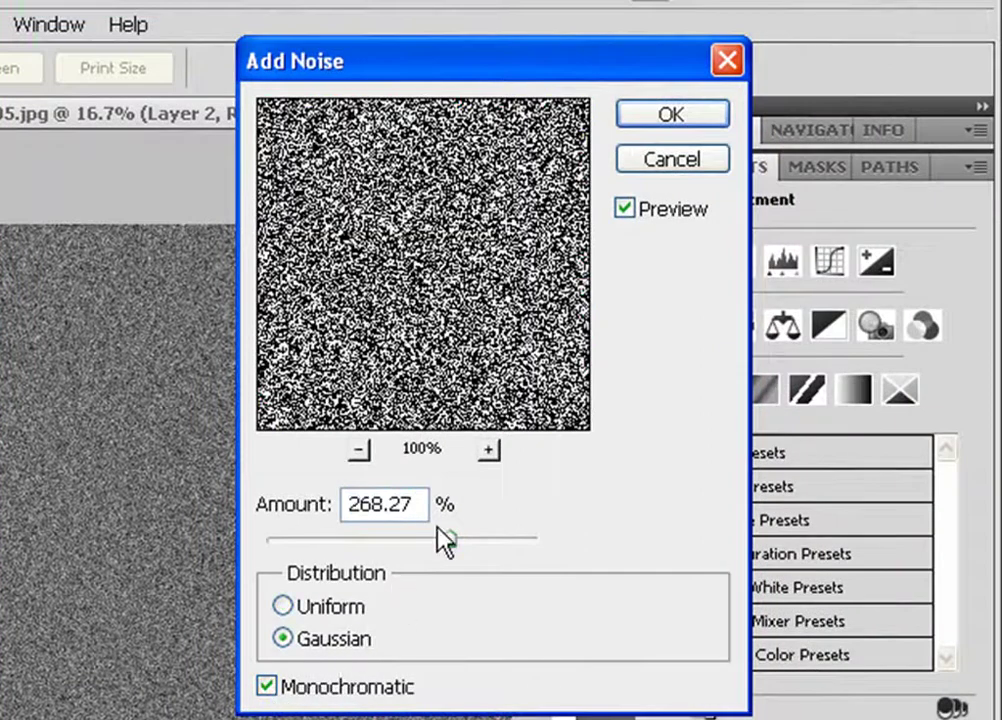
drag(446, 537, 467, 540)
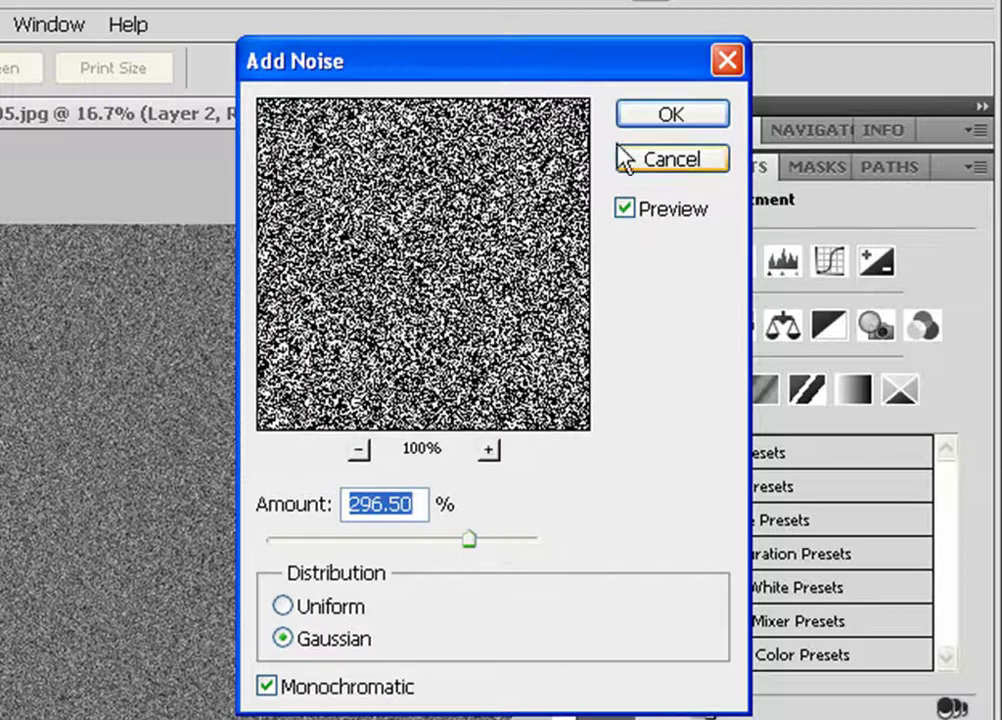
click(660, 116)
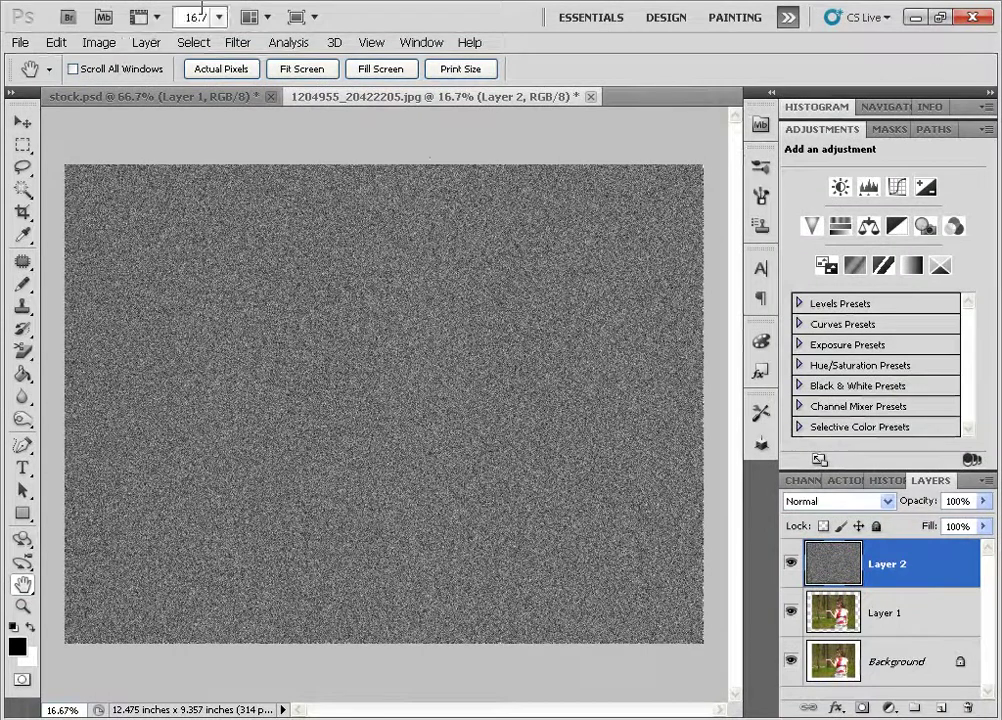
Apply a 0.5-pixel Gaussian Blur to the noise on Layer 2.
click(237, 42)
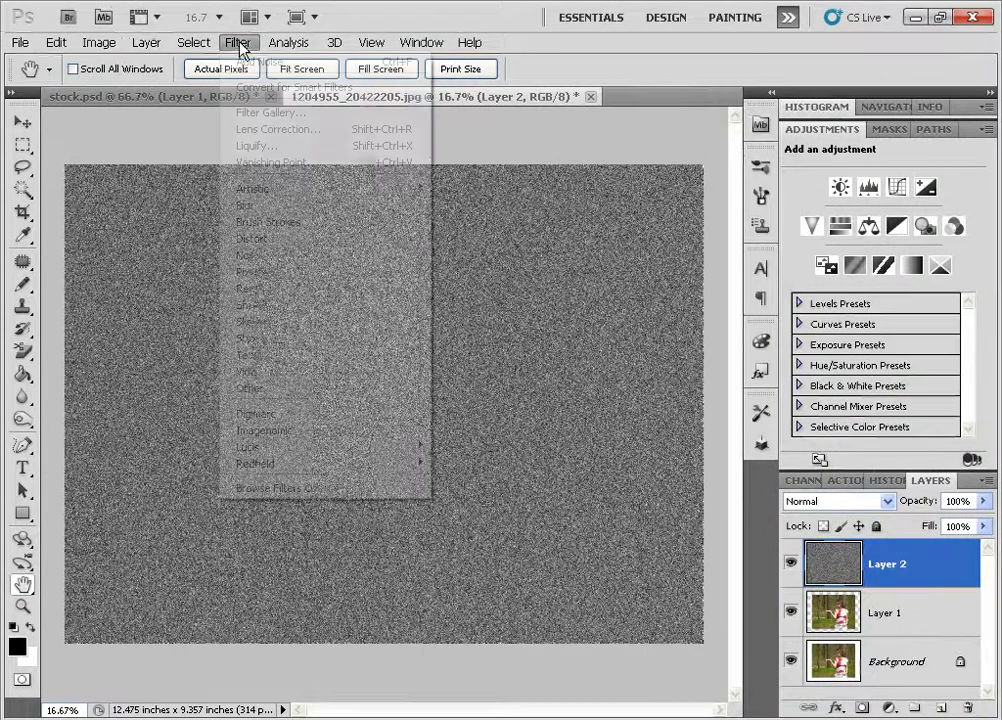
mouse_move(290, 205)
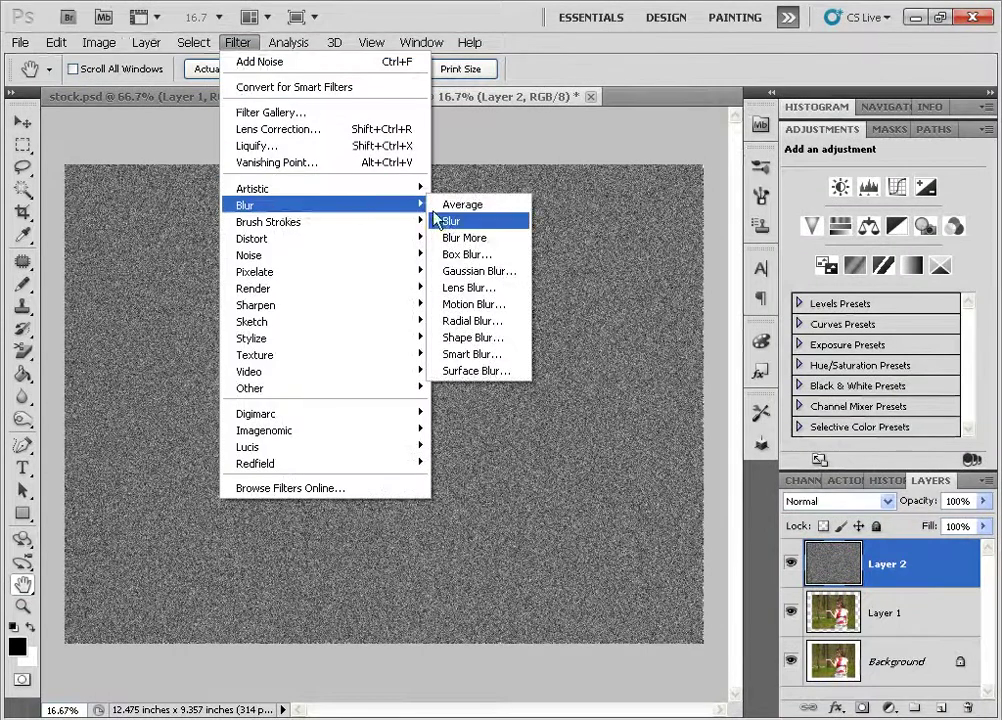
click(490, 272)
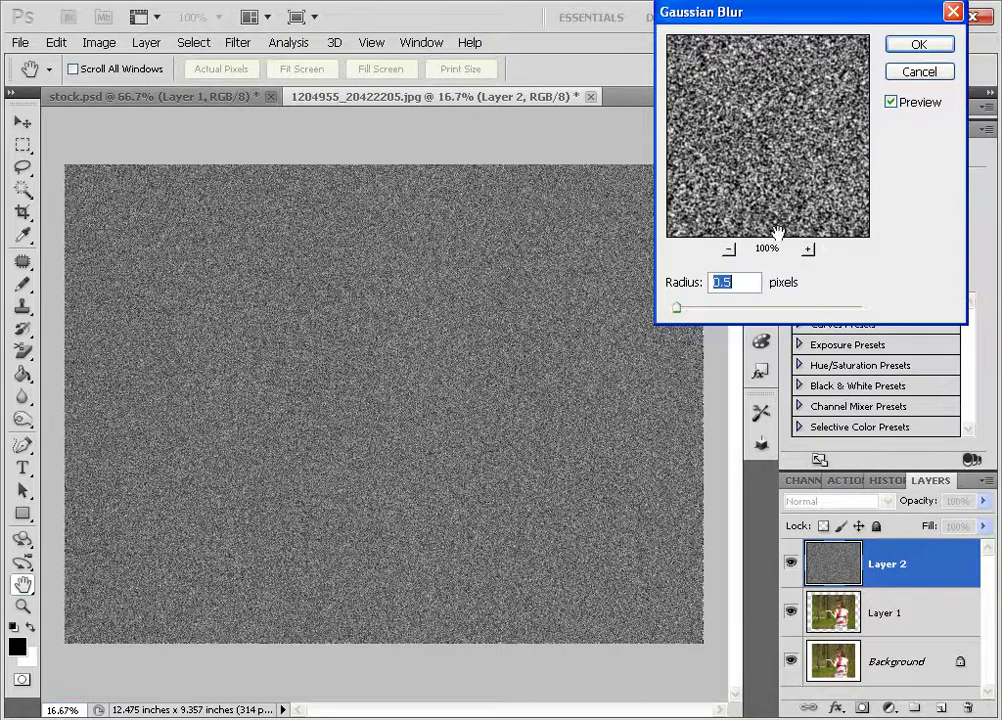
click(918, 45)
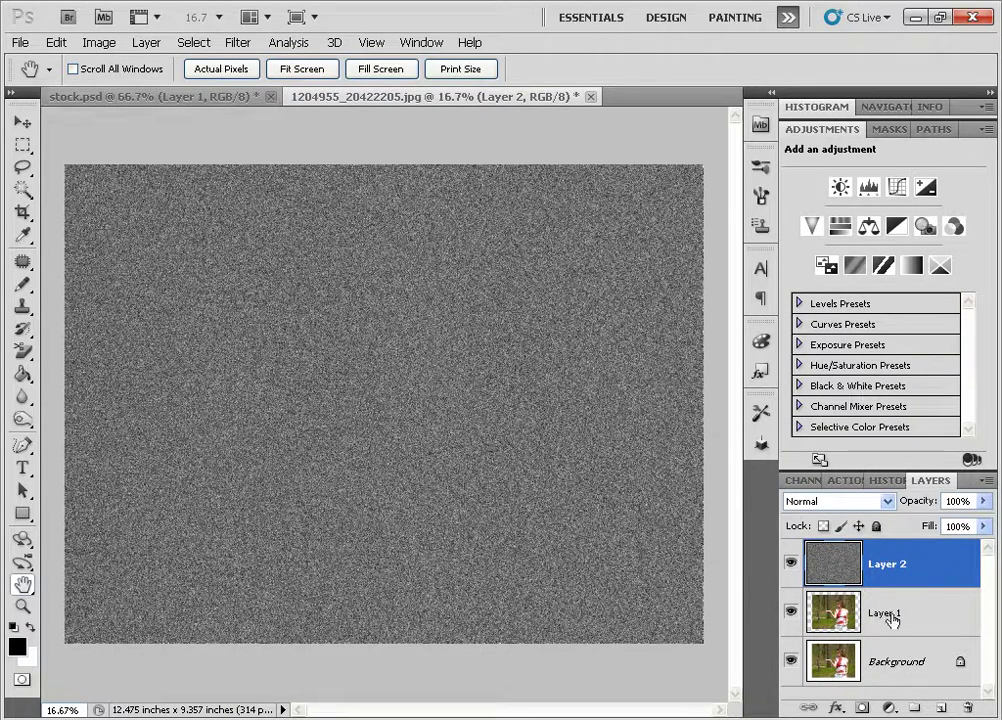
Add a Levels 1 adjustment layer above Layer 2 and make it a clipping mask.
click(888, 707)
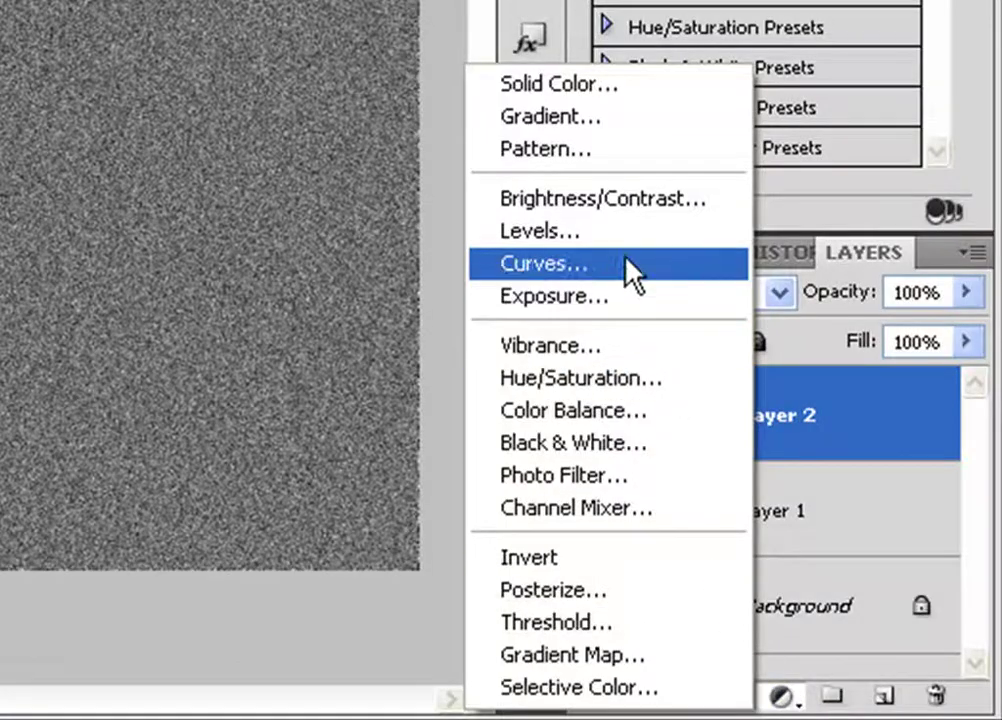
click(461, 112)
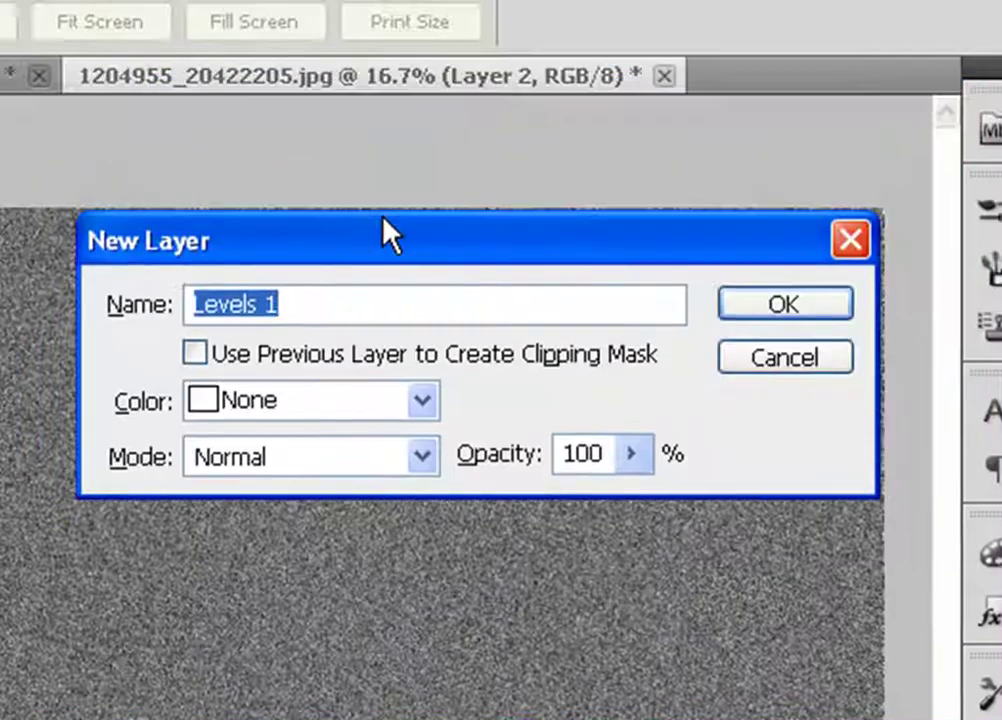
drag(387, 233, 378, 118)
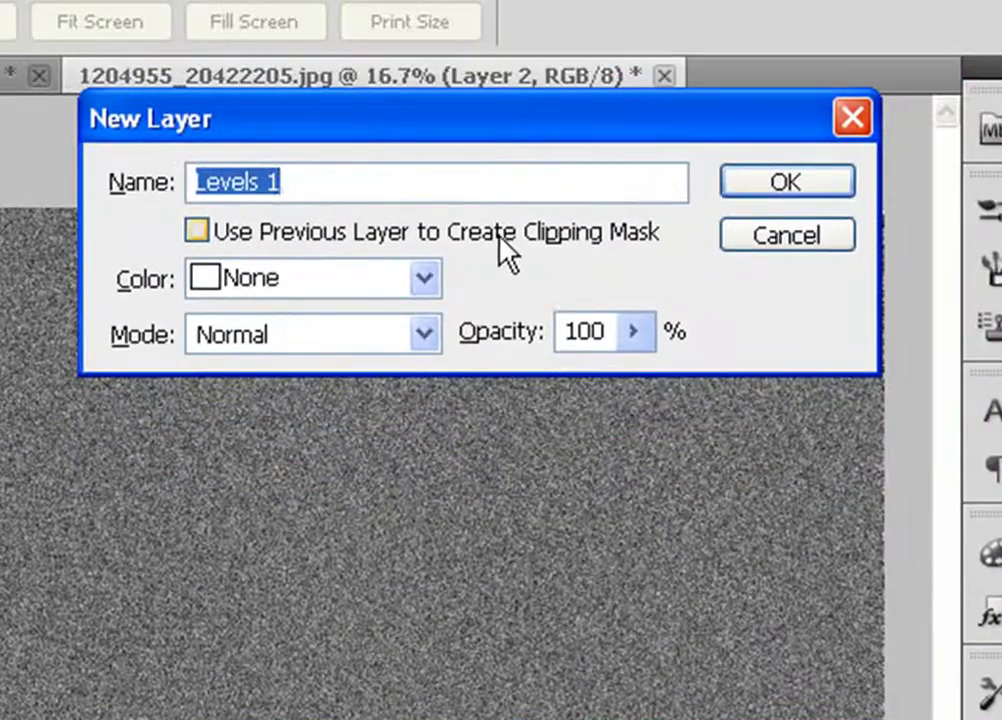
click(200, 234)
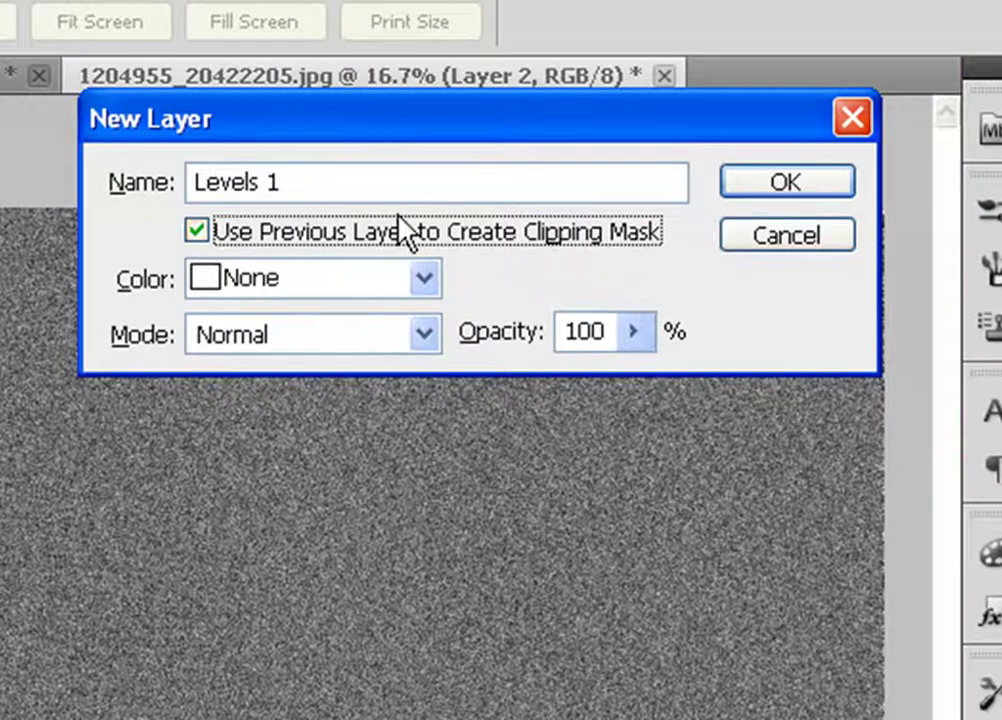
click(787, 236)
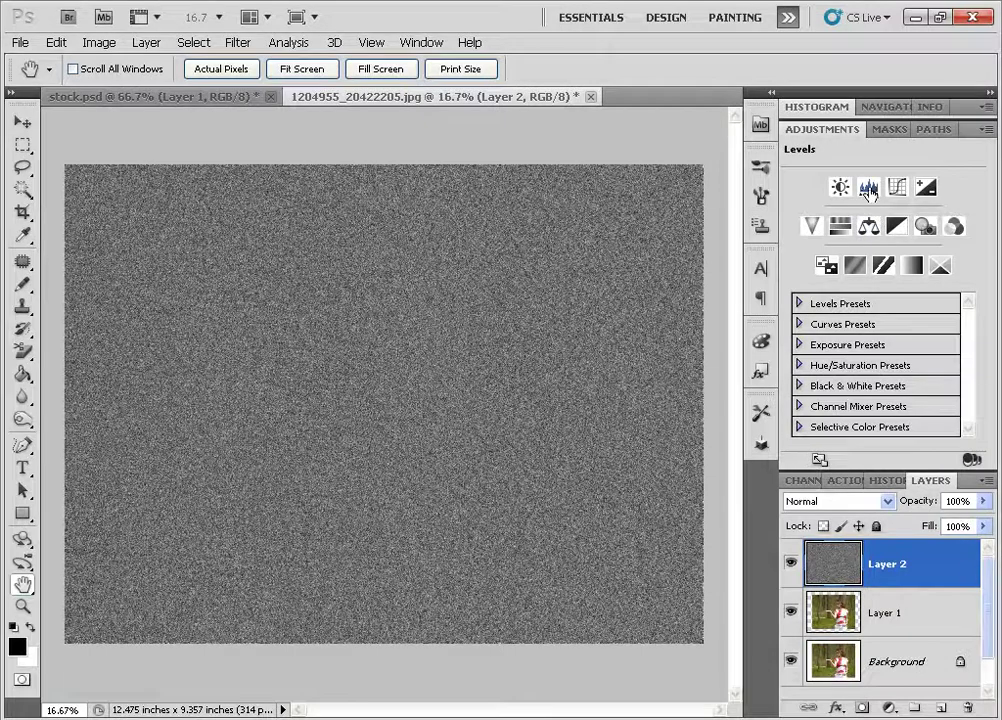
click(868, 188)
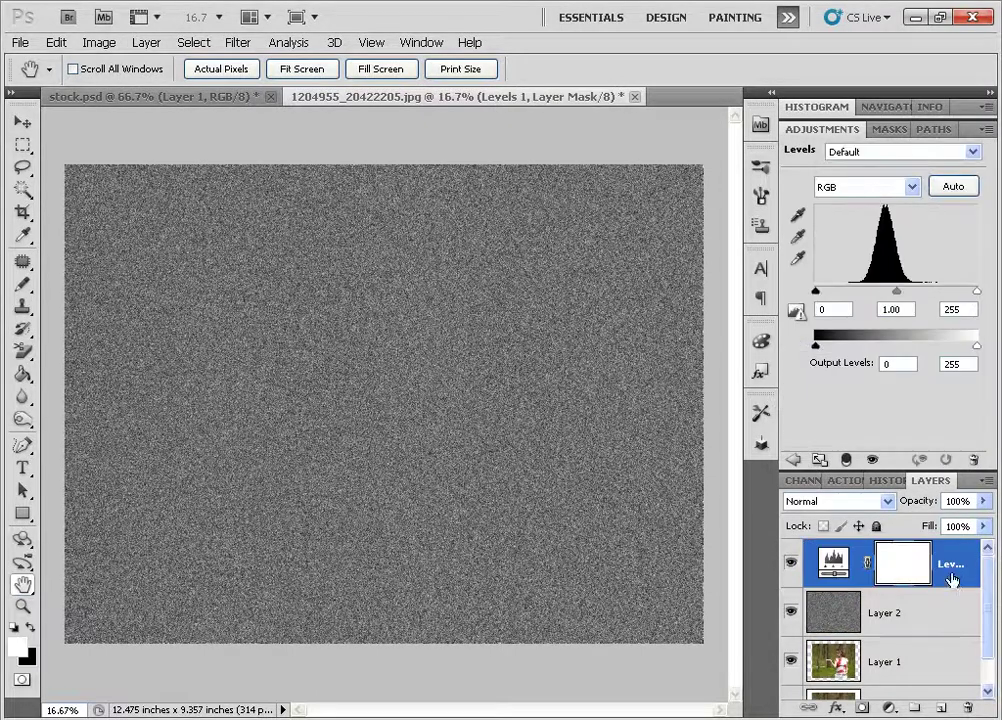
right_click(958, 560)
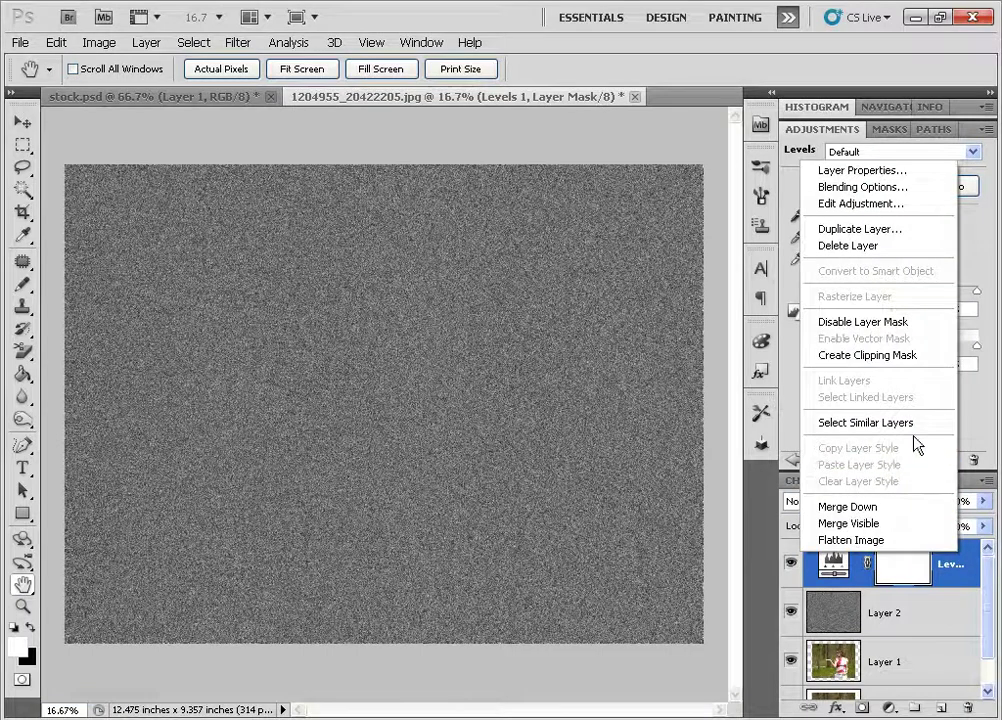
click(884, 356)
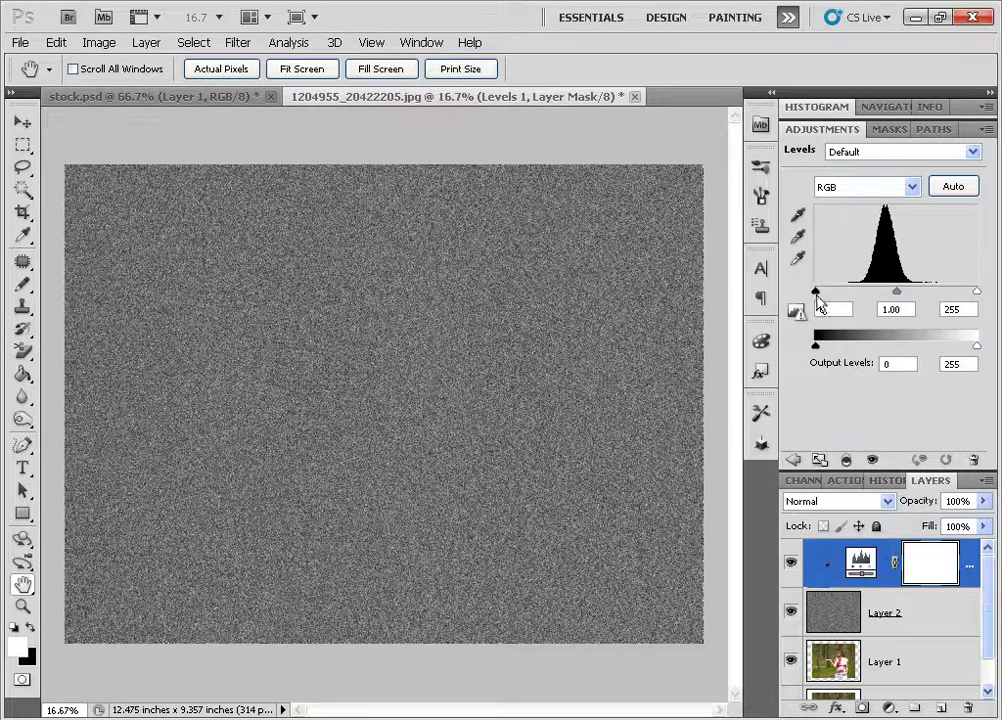
Set the Levels black input to 138 and white input to 216.
drag(816, 293, 899, 293)
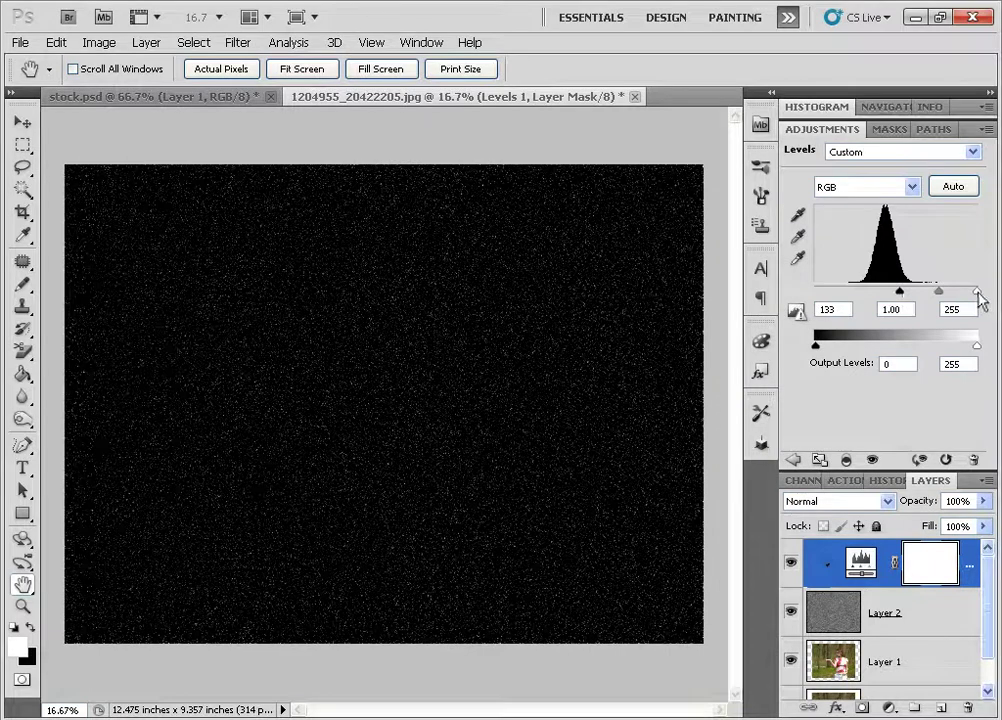
drag(976, 292, 904, 294)
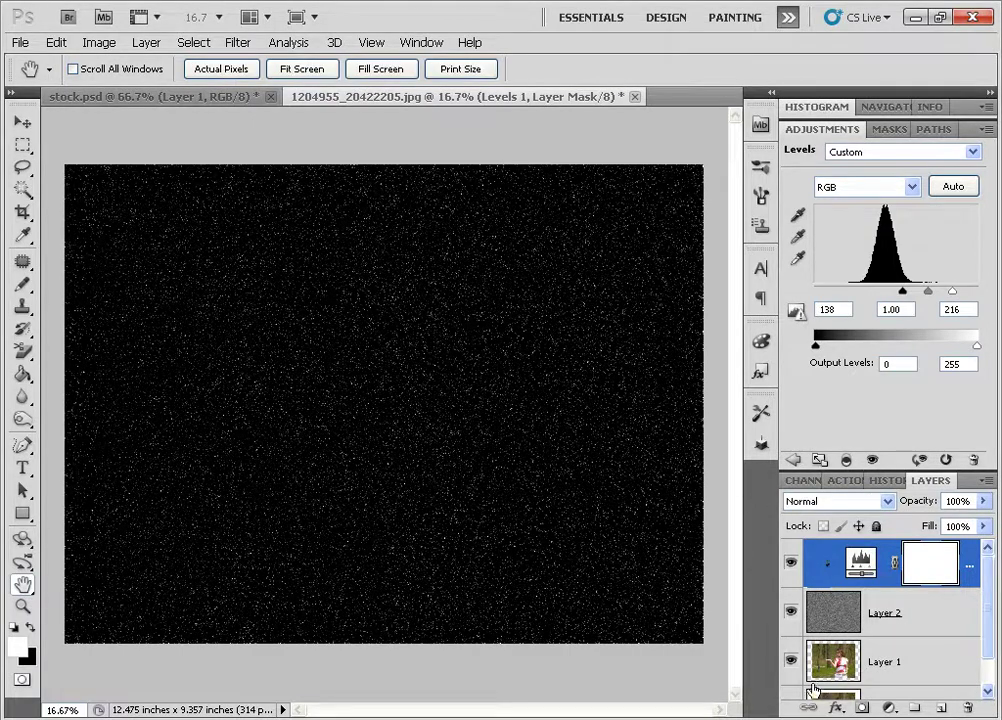
Apply a Motion Blur at a 76° angle with longer distance to Layer 2's specks.
click(830, 608)
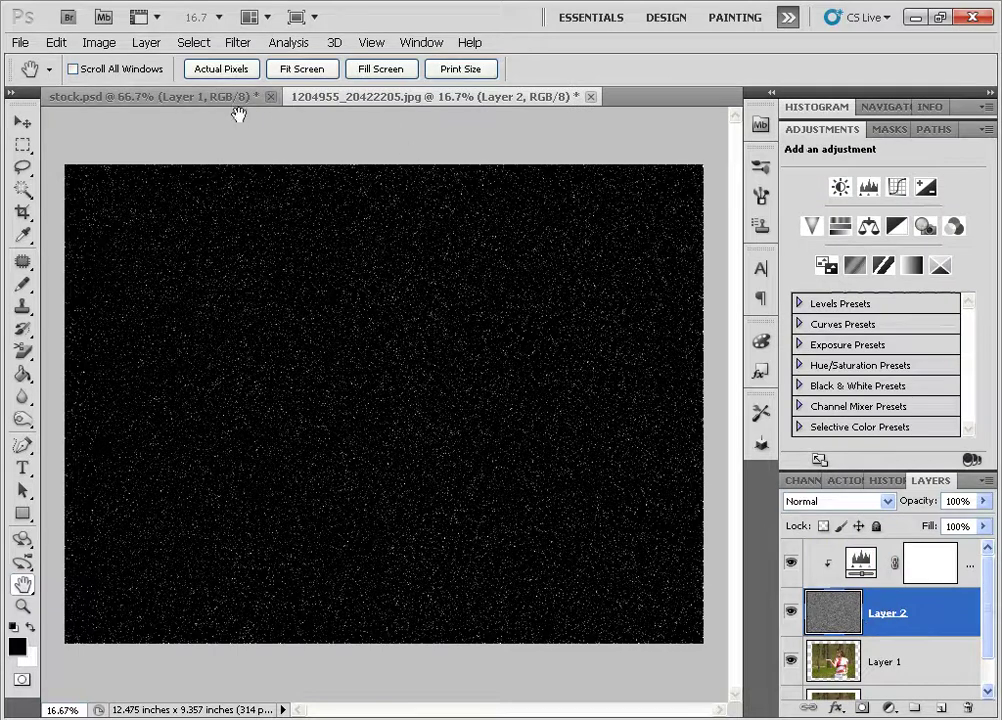
click(246, 45)
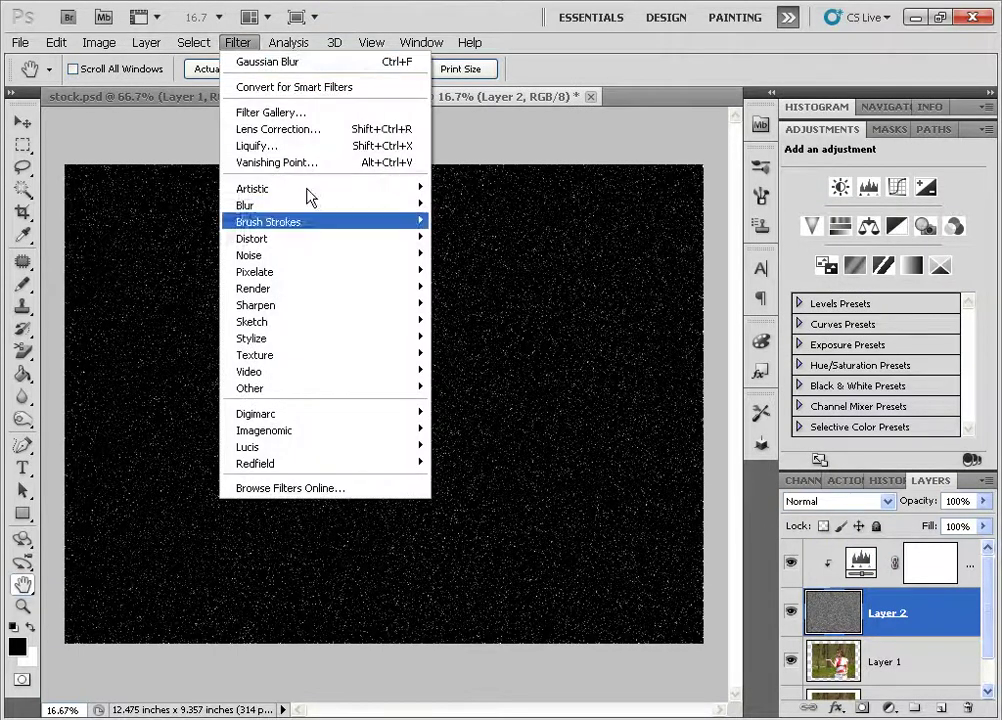
mouse_move(314, 208)
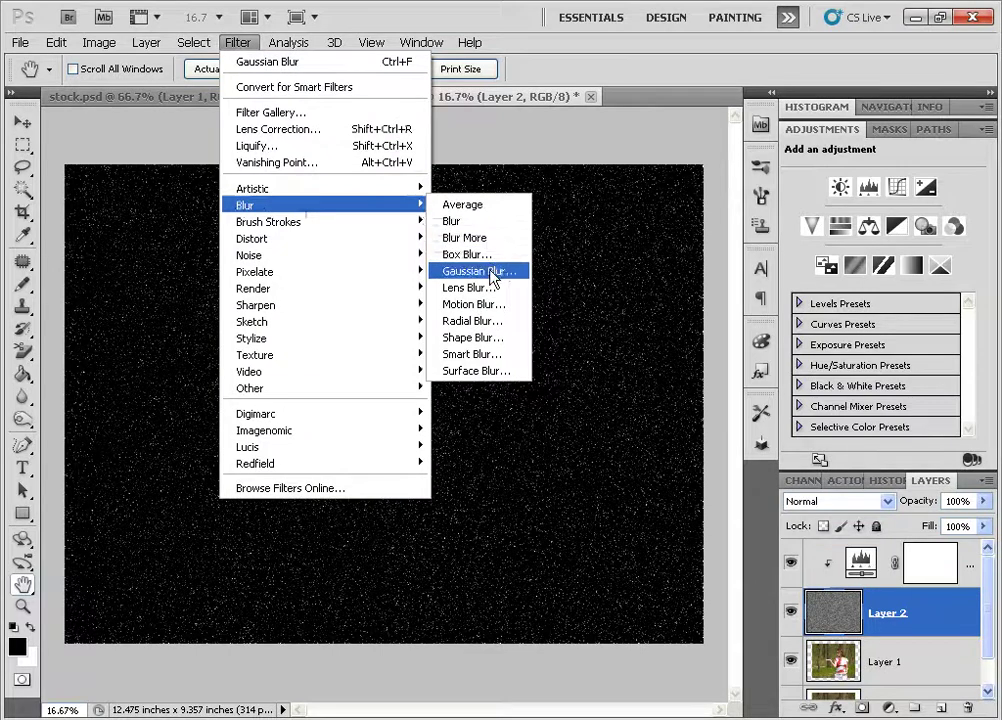
click(487, 304)
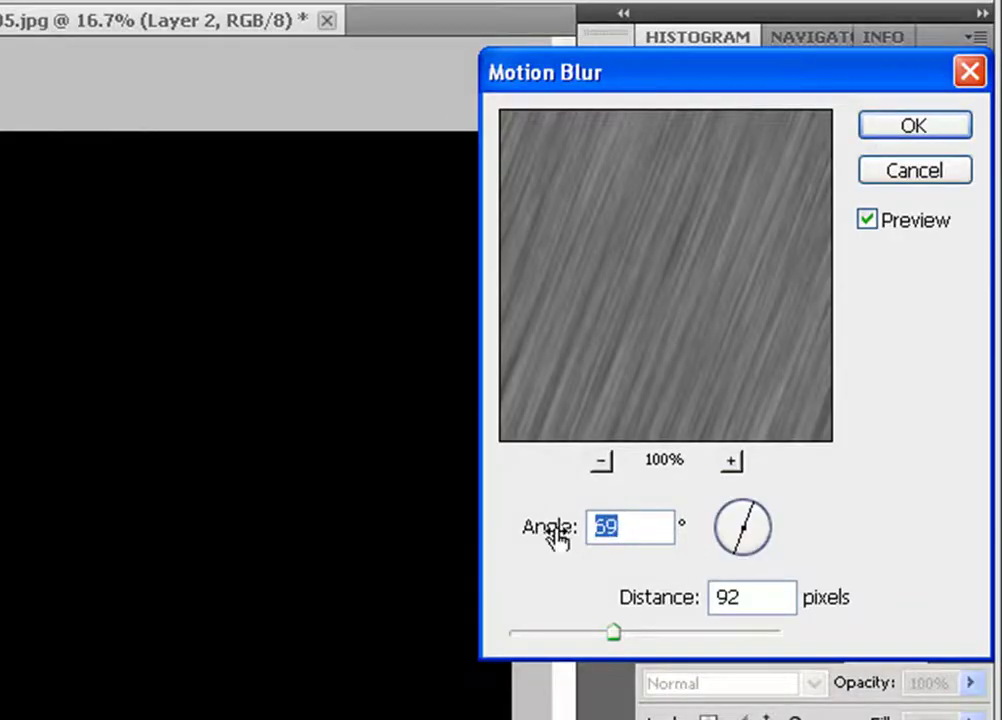
mouse_move(552, 533)
mouse_down()
mouse_move(521, 533)
mouse_move(570, 538)
mouse_move(546, 533)
mouse_up()
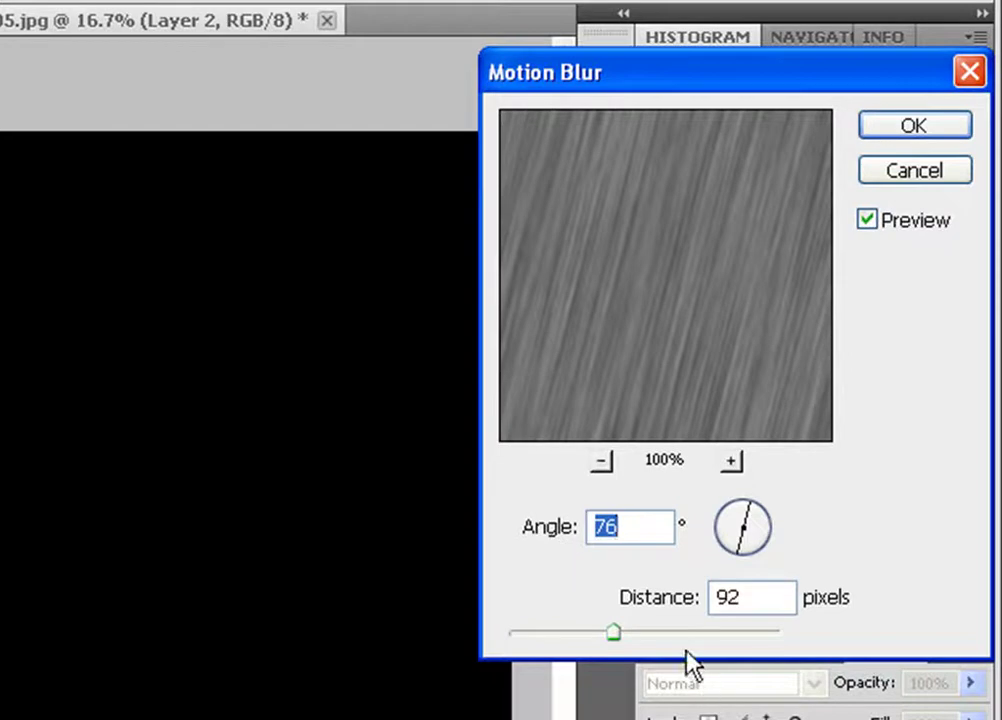
mouse_move(615, 634)
mouse_down()
mouse_move(652, 638)
mouse_move(613, 636)
mouse_up()
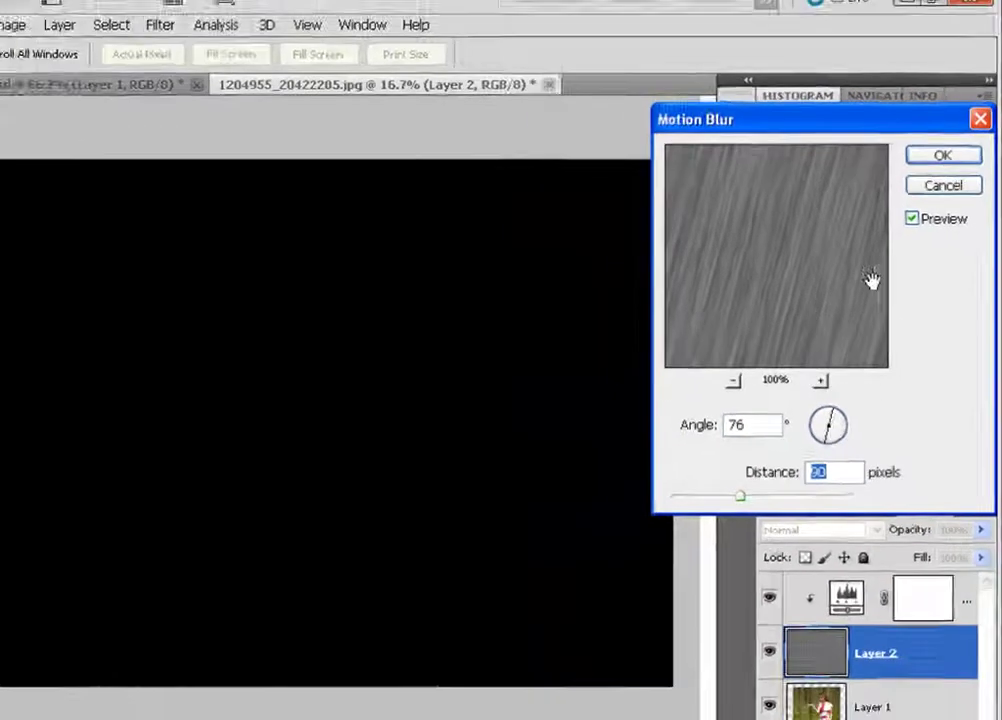
click(942, 155)
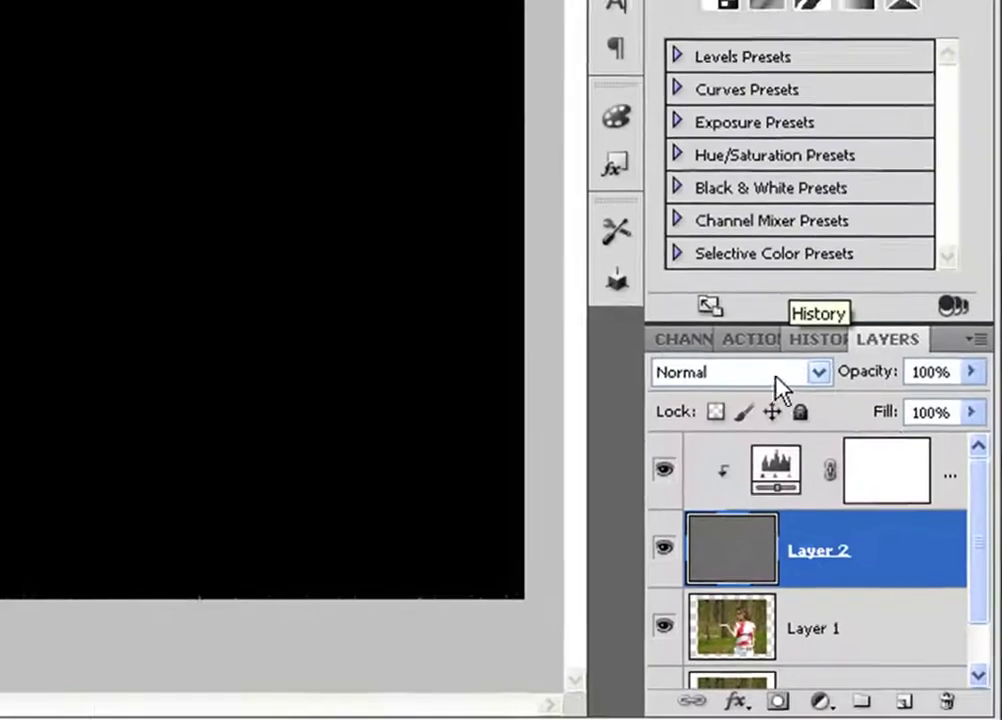
Change Layer 2's blend mode from Normal to Screen.
click(885, 501)
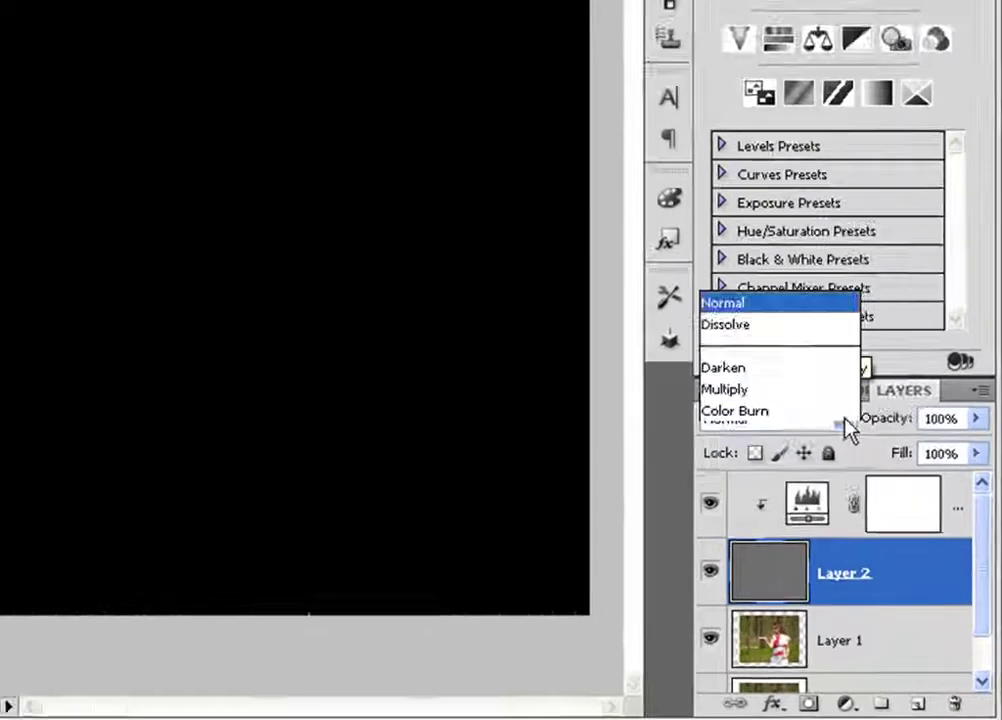
click(775, 95)
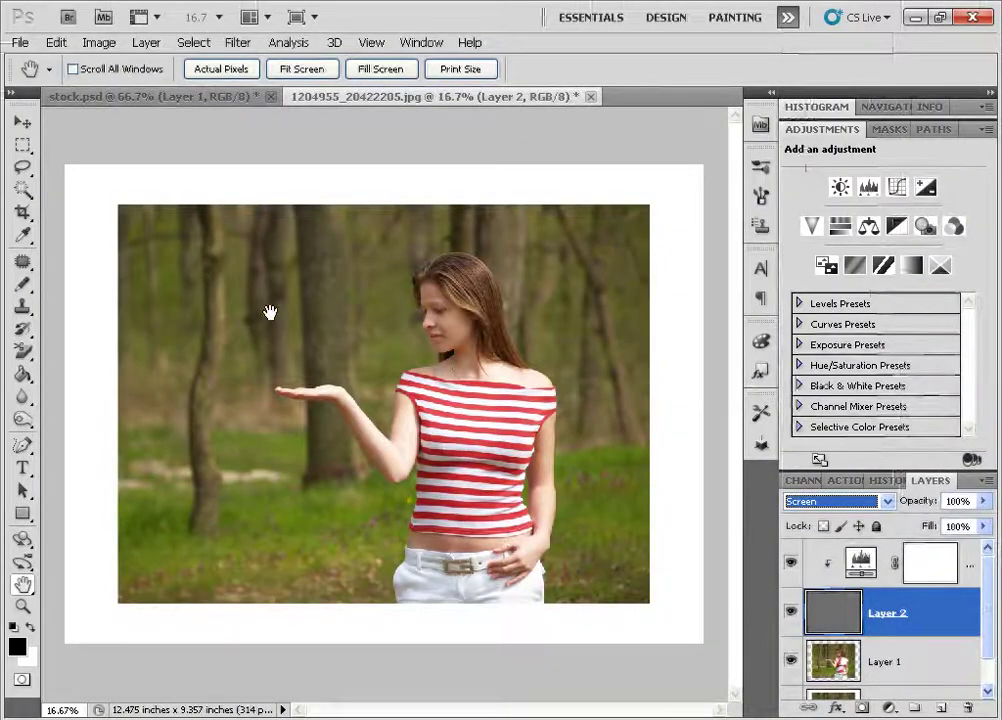
Retune Levels 1 input levels to 100, 1.00 and 221 for stronger rain streaks.
click(927, 560)
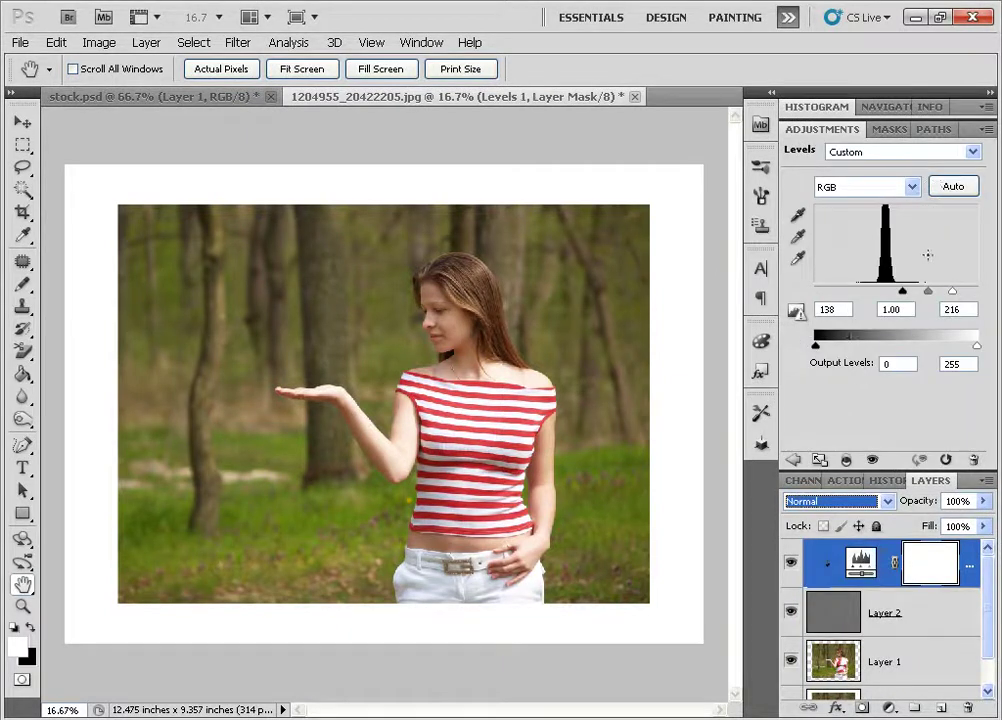
drag(905, 297, 888, 295)
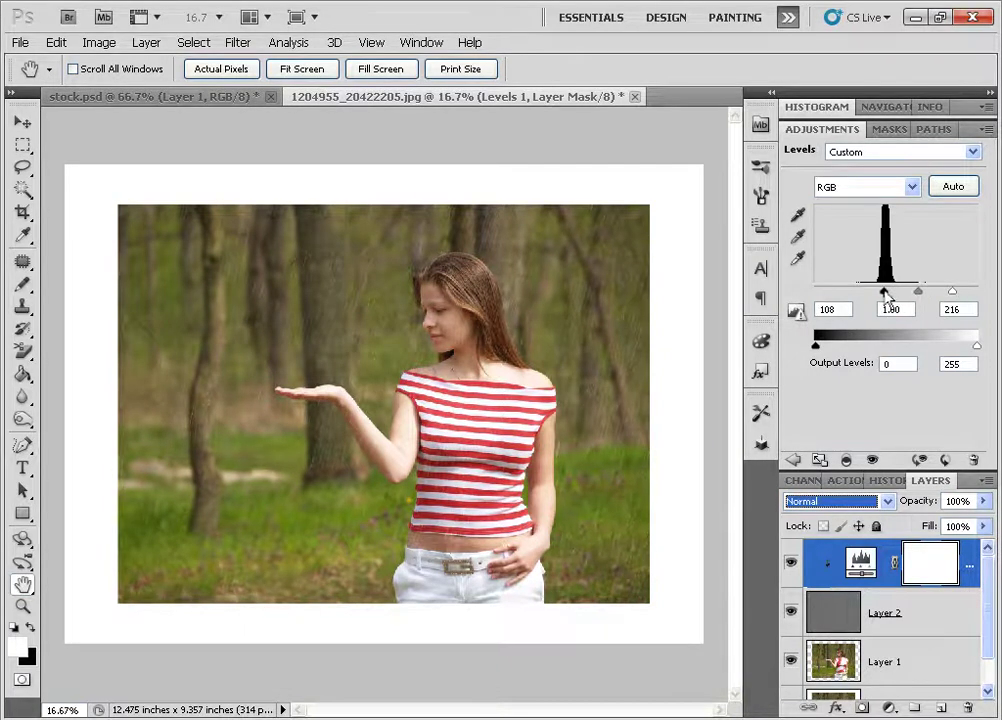
drag(883, 293, 877, 294)
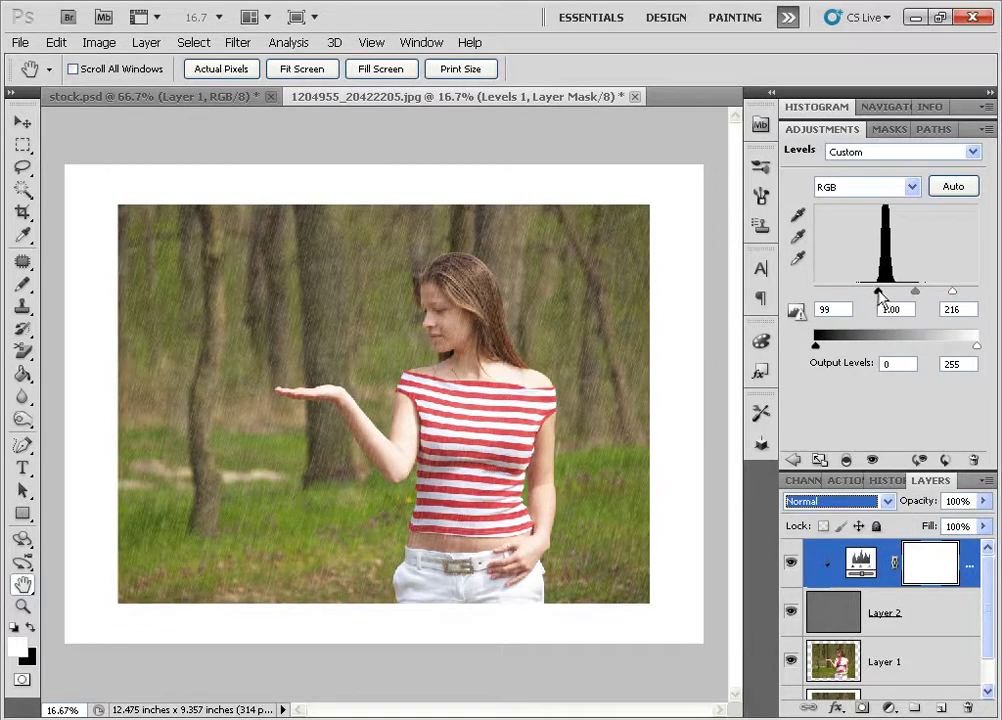
drag(879, 293, 882, 294)
mouse_move(952, 290)
mouse_down()
mouse_move(935, 291)
mouse_move(961, 292)
mouse_move(934, 293)
mouse_move(944, 296)
mouse_up()
drag(951, 297, 959, 297)
drag(881, 293, 880, 296)
Lower Layer 2's rain opacity to about 59%, then select Layer 1.
click(890, 598)
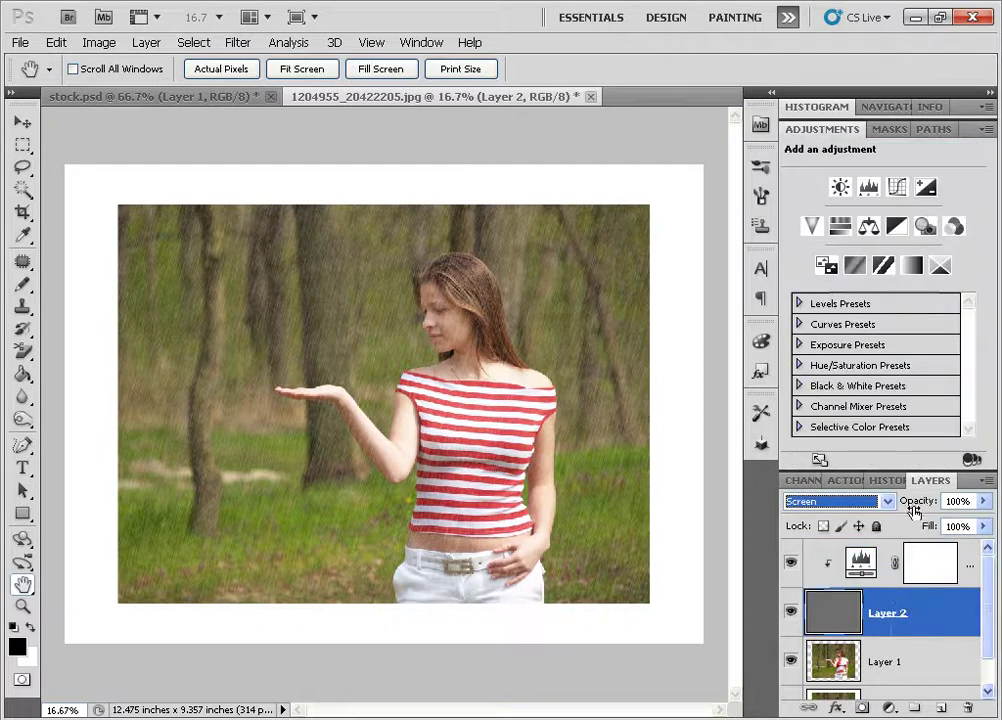
drag(920, 505, 913, 503)
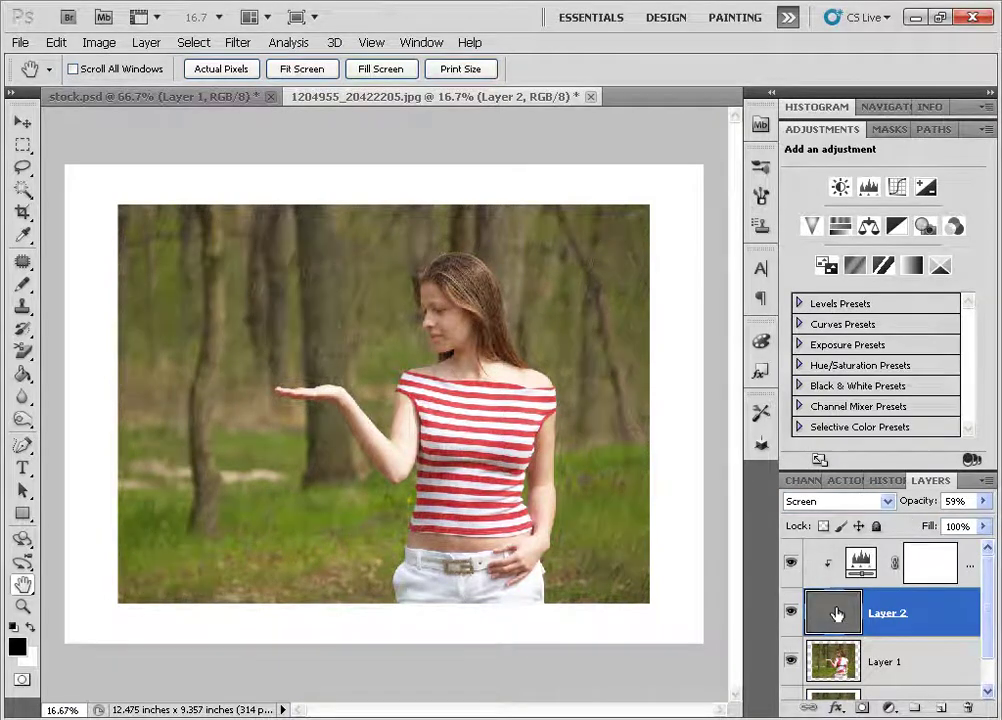
click(826, 664)
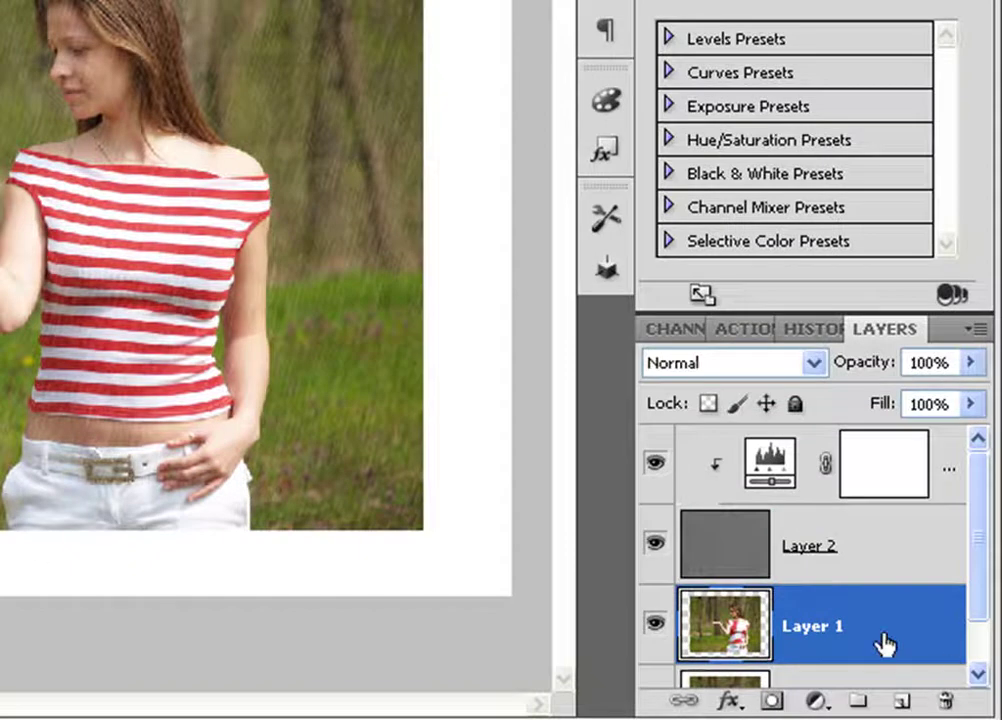
Give Layer 1 a black 3 px Stroke positioned Outside through Layer Style.
double_click(940, 630)
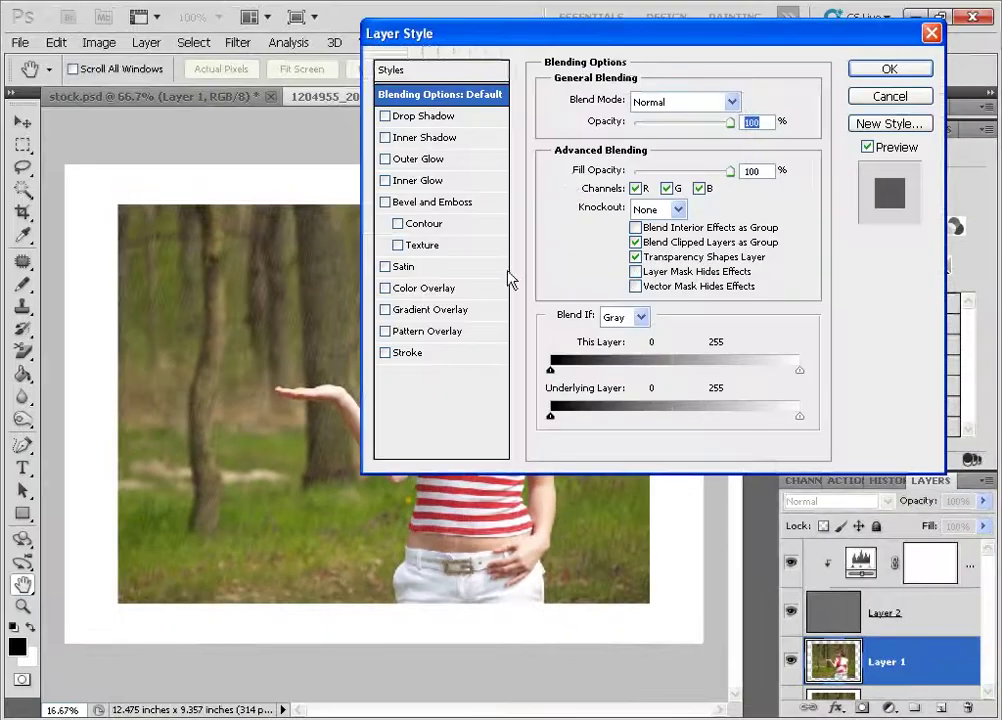
click(389, 354)
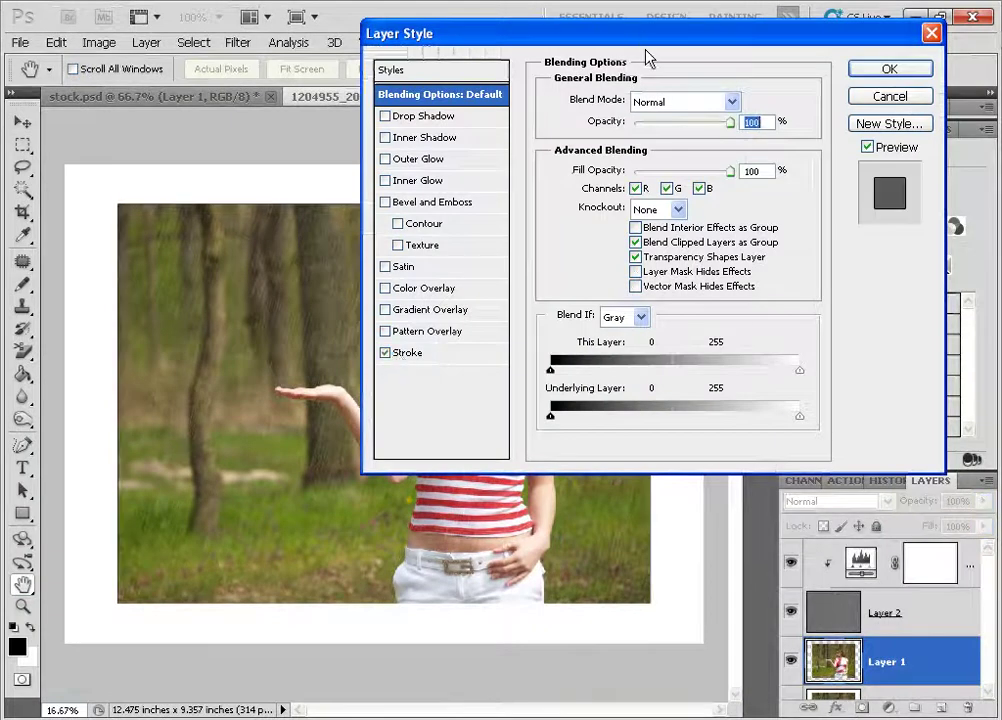
drag(757, 36, 817, 39)
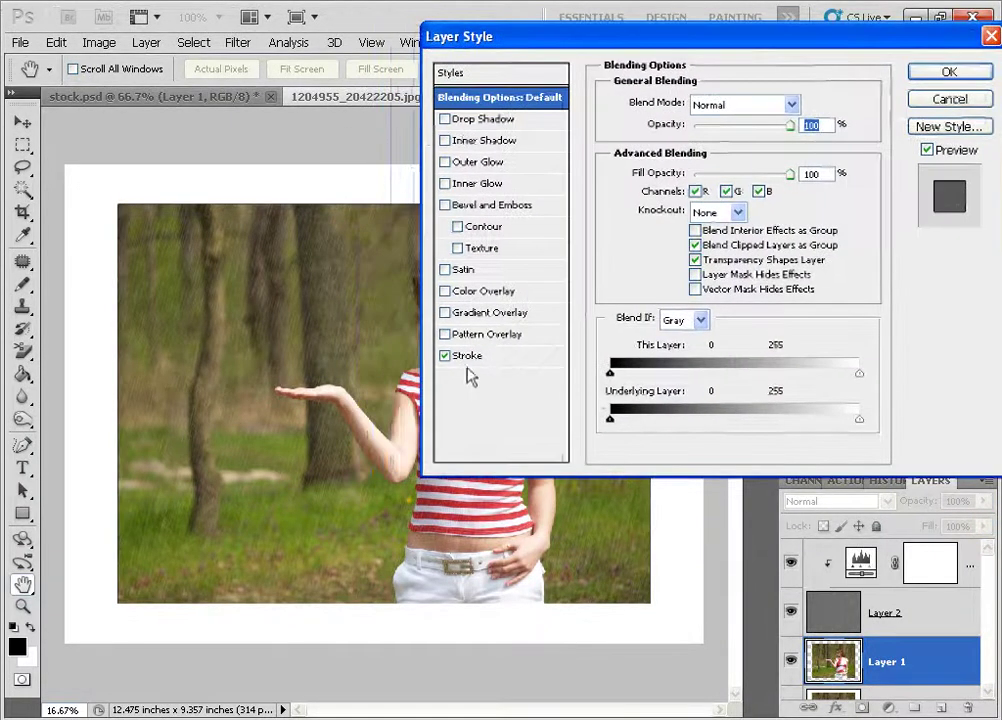
click(471, 358)
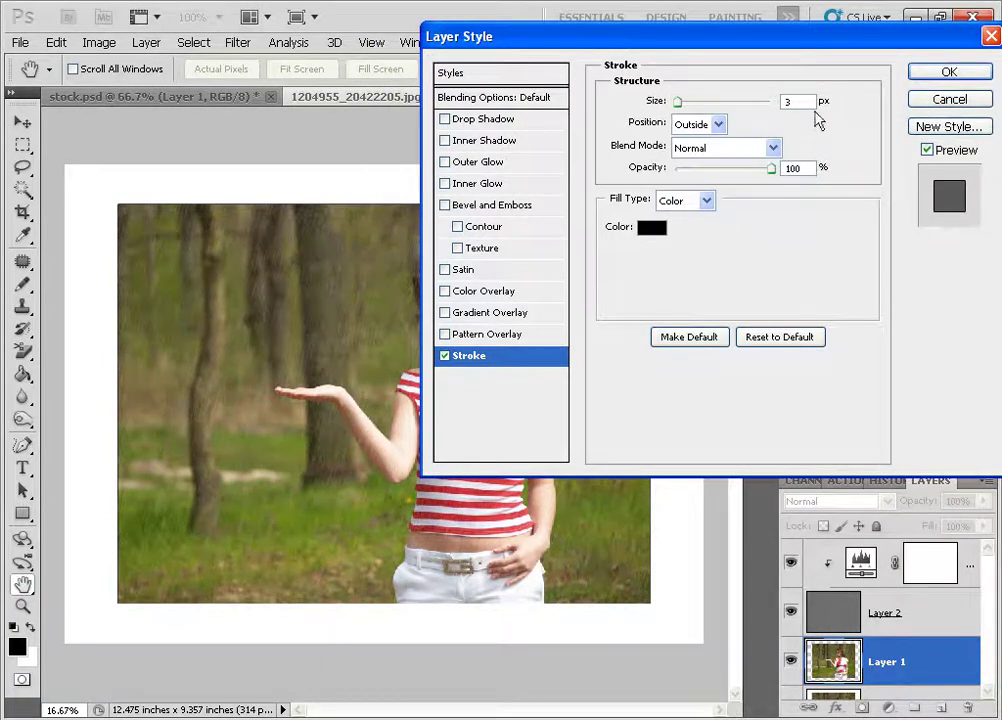
click(700, 125)
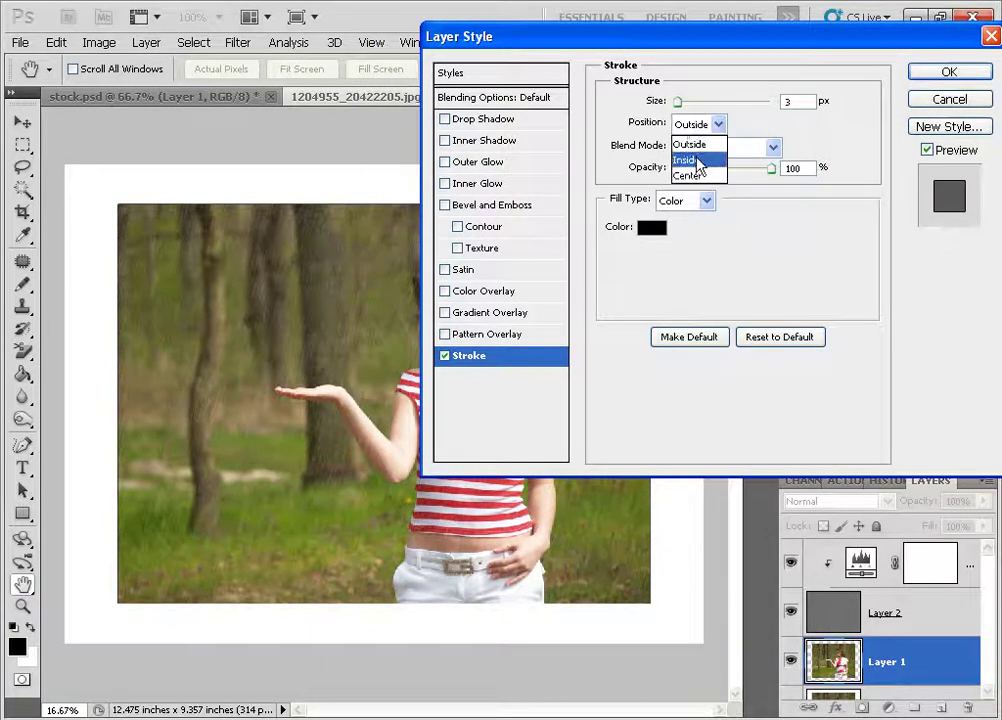
click(697, 153)
drag(655, 31, 751, 60)
click(808, 138)
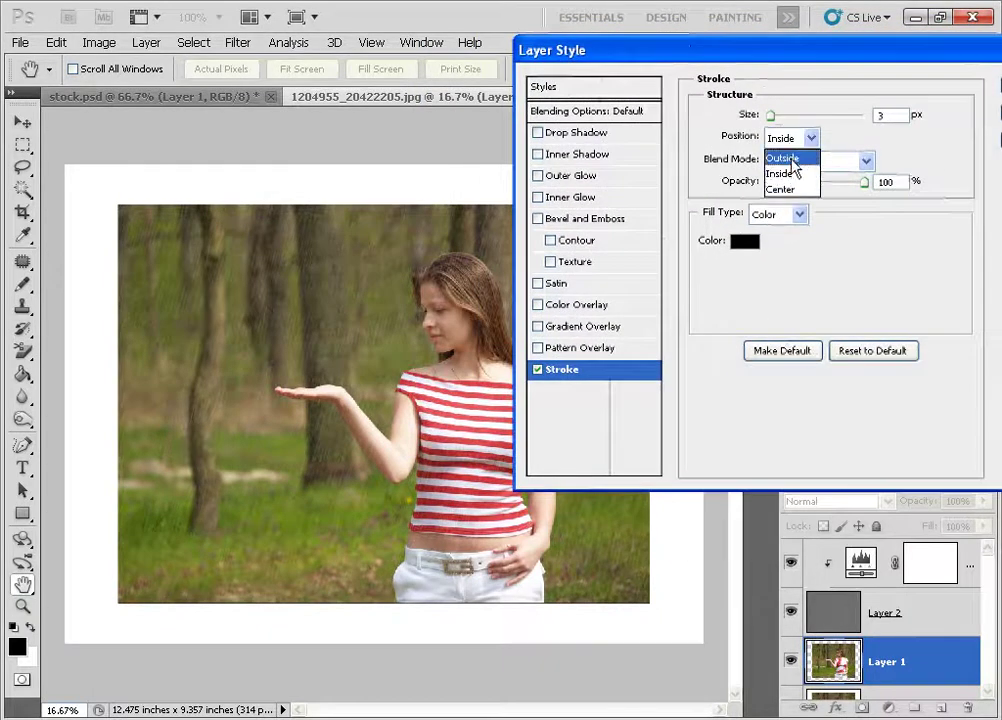
click(790, 160)
drag(866, 82, 743, 74)
click(917, 90)
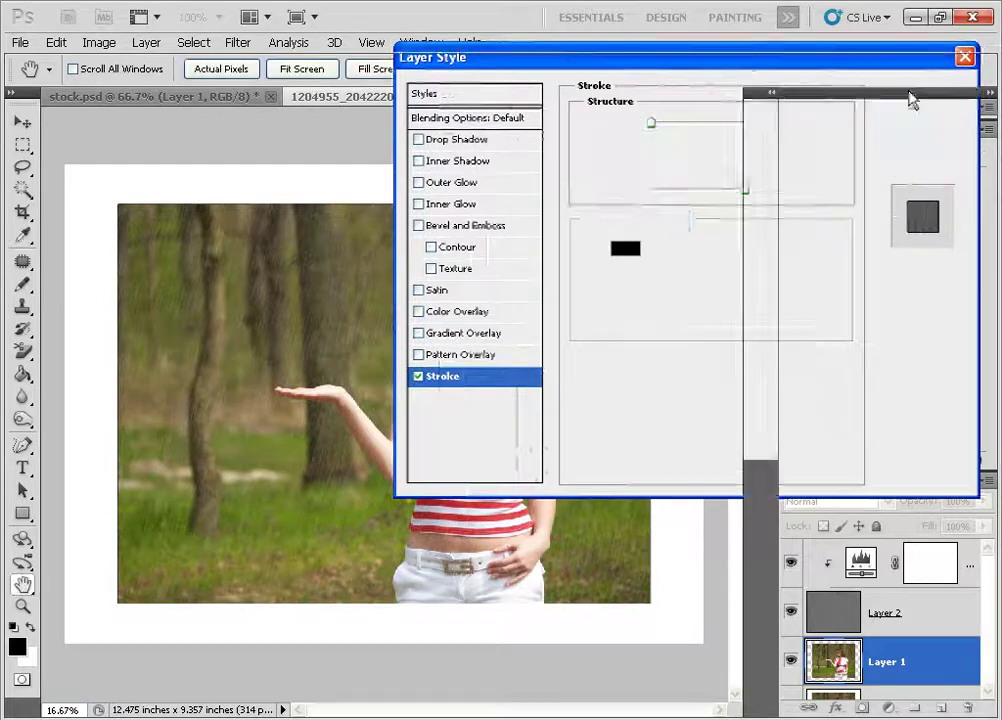